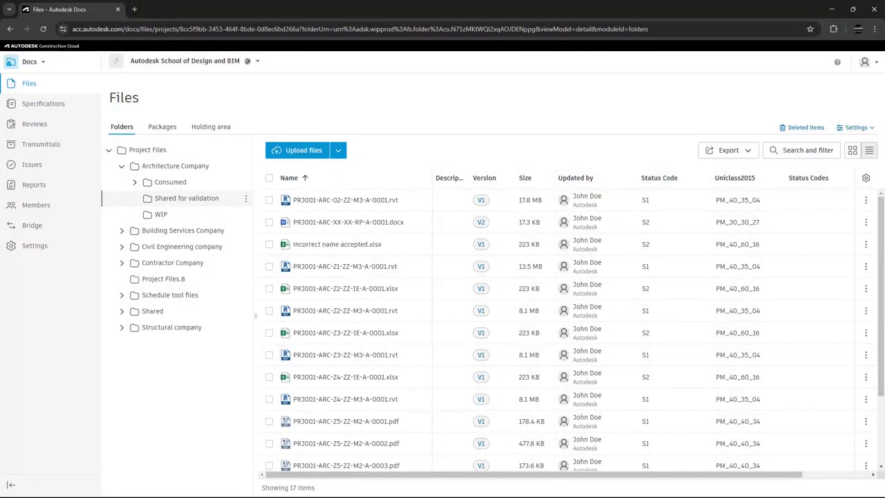
# Open the project's naming standards settings and start a new naming standard from the ISO 19650 template
pyautogui.click(860, 128)
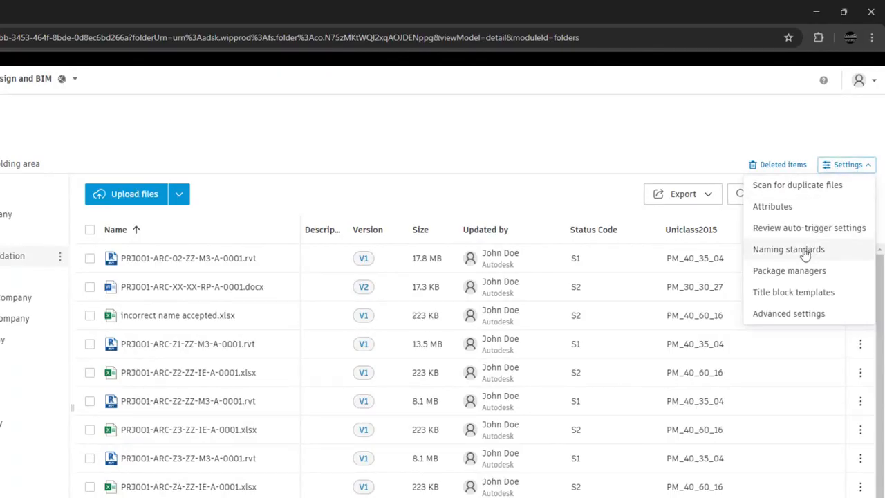
pyautogui.click(806, 255)
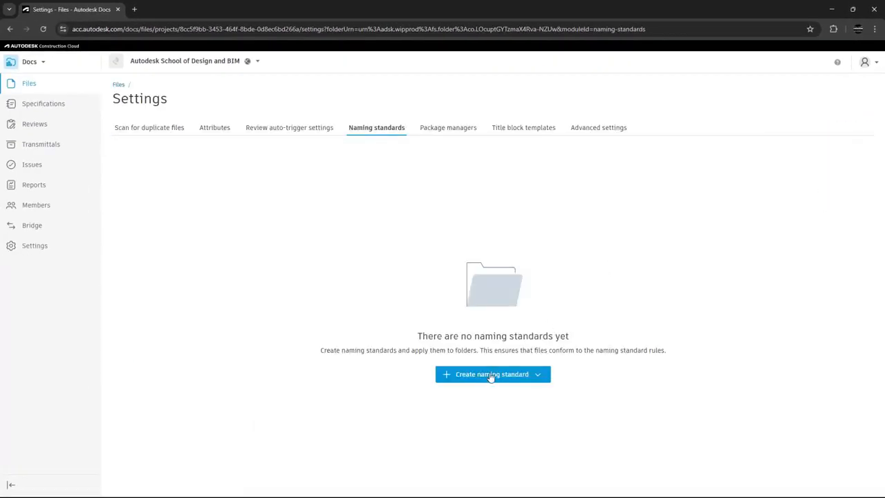
pyautogui.click(539, 377)
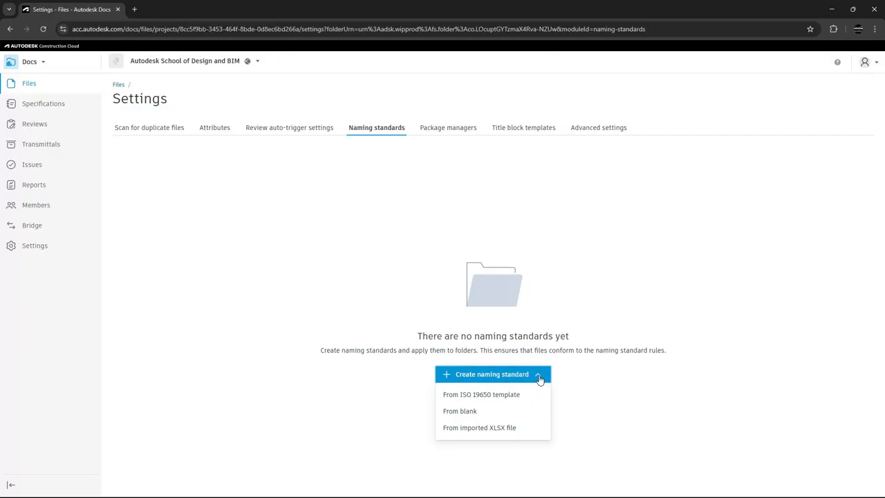
pyautogui.click(502, 399)
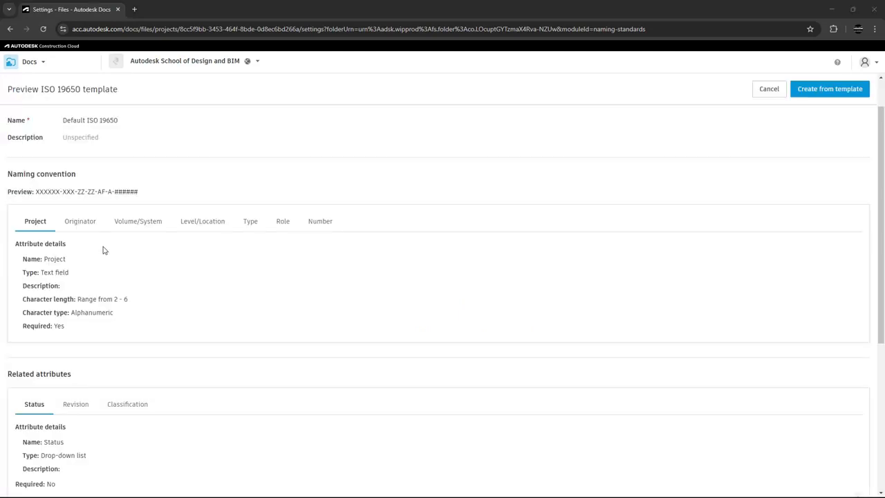
# Create the standard from the previewed template, resolving the Classification attribute conflict with "Use existing attribute"
pyautogui.click(814, 89)
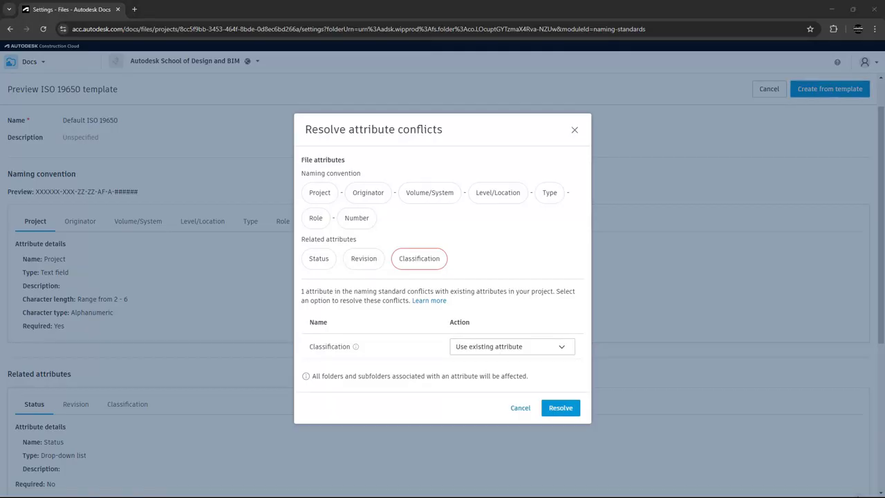
pyautogui.click(510, 351)
pyautogui.click(513, 351)
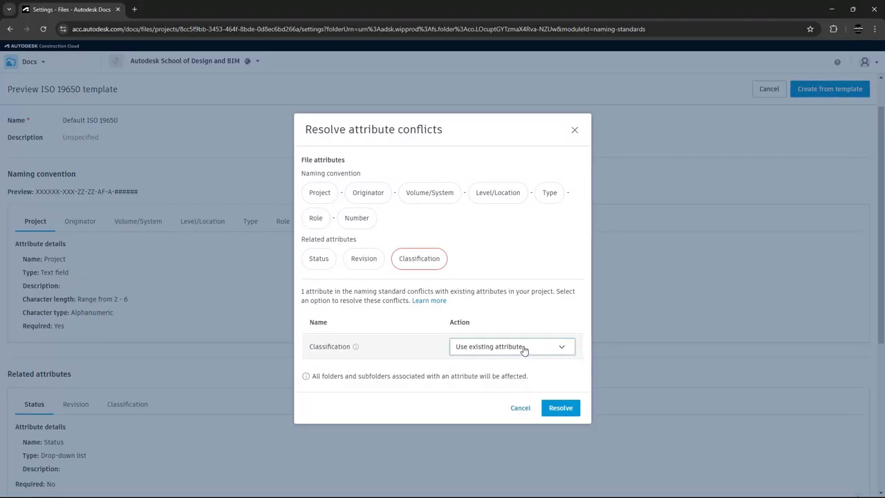
pyautogui.click(561, 409)
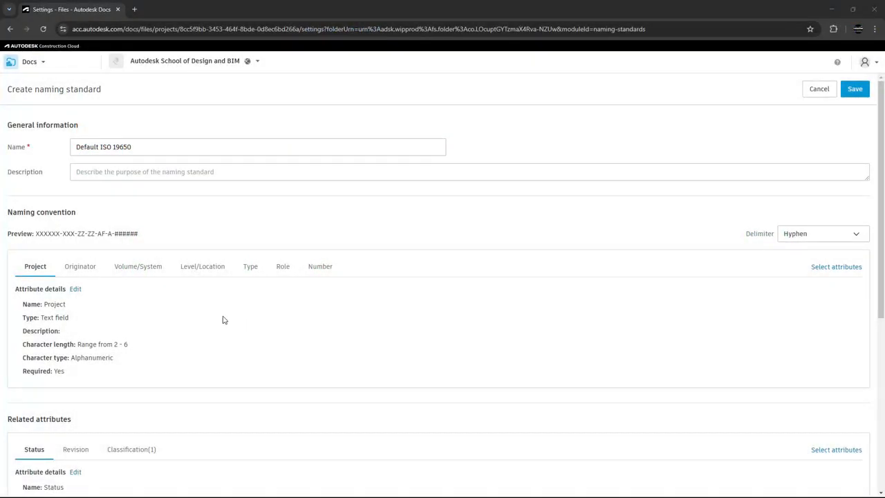
# Give the Project attribute the description "project code, identifying this project"
pyautogui.click(75, 290)
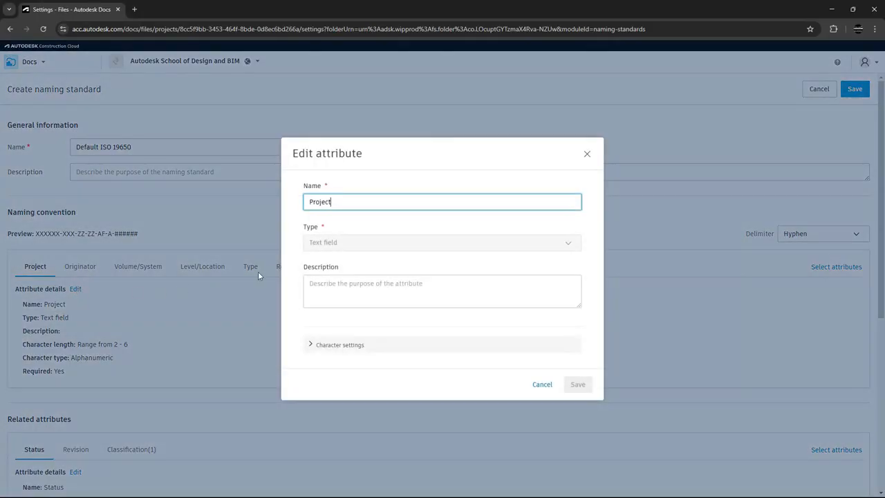
pyautogui.click(302, 289)
pyautogui.write('project code')
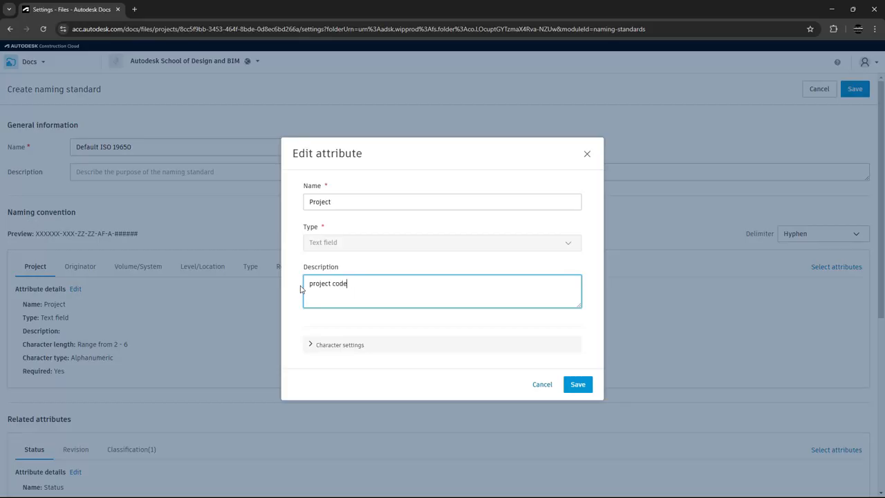
pyautogui.write(', identifying this project')
# Set the Project attribute's character length to Fixed 6, keep the character type Alphanumeric, and save the attribute
pyautogui.click(310, 344)
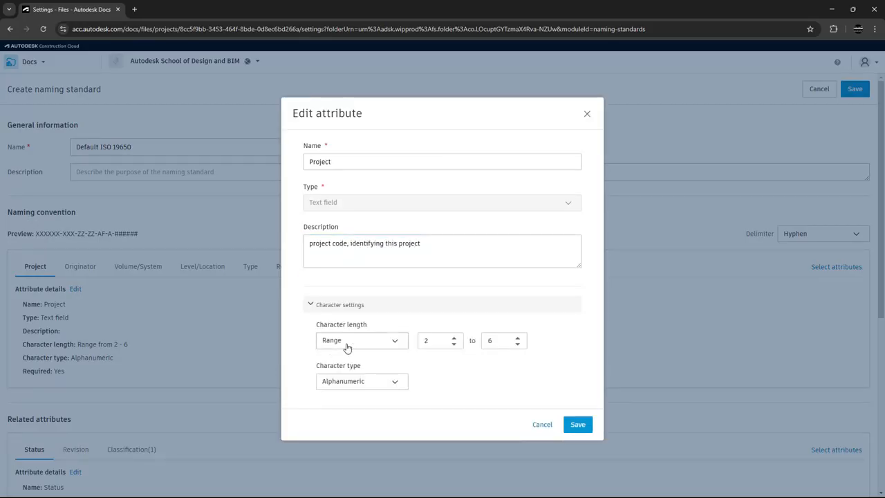
pyautogui.click(348, 346)
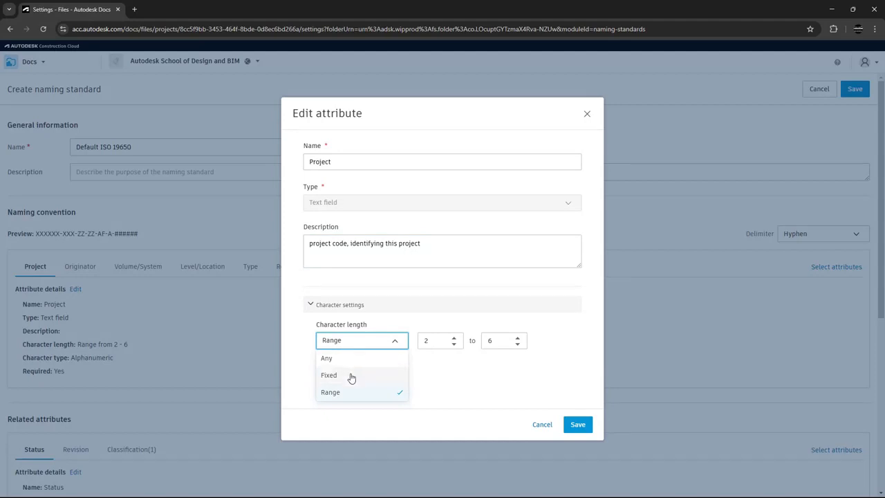
pyautogui.click(350, 375)
pyautogui.click(449, 349)
pyautogui.doubleClick(431, 349)
pyautogui.write('6')
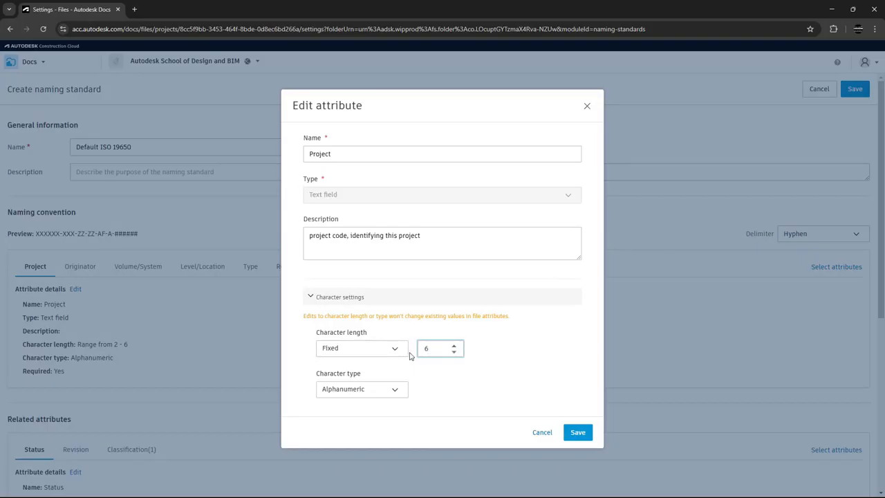
pyautogui.click(401, 392)
pyautogui.click(401, 392)
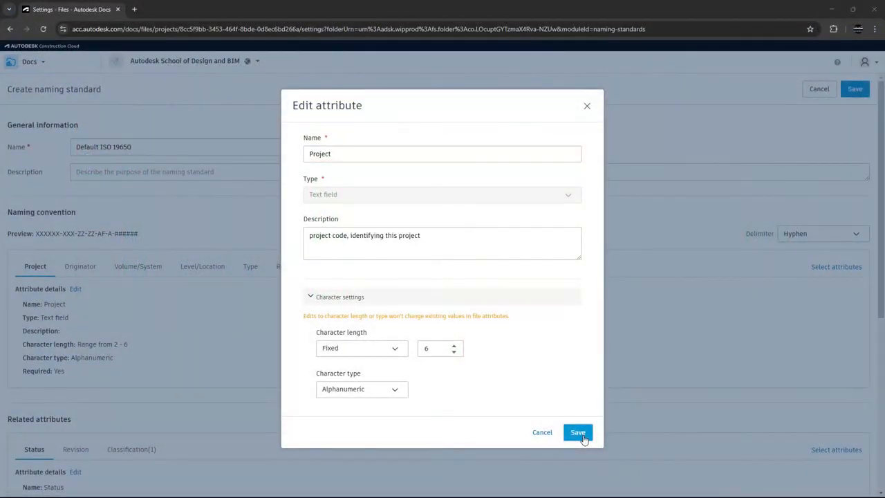
pyautogui.click(578, 433)
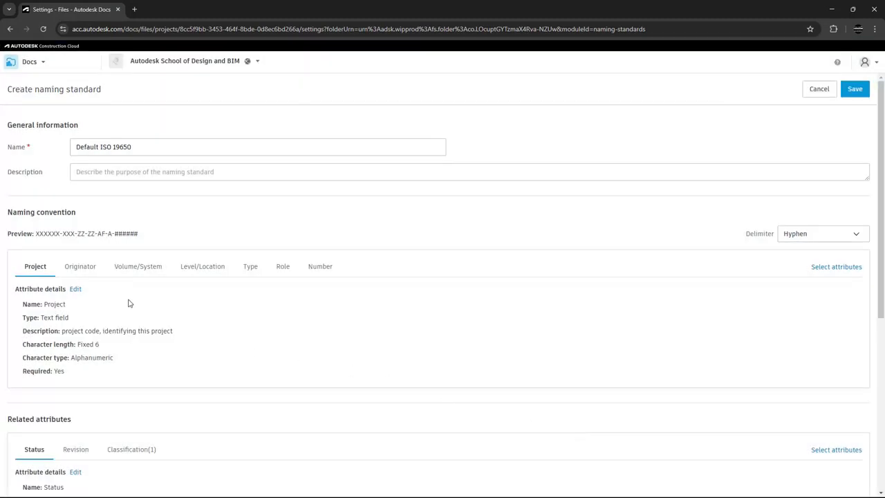
# Edit the Originator attribute and add the value CON with the description "Contractor"
pyautogui.click(81, 268)
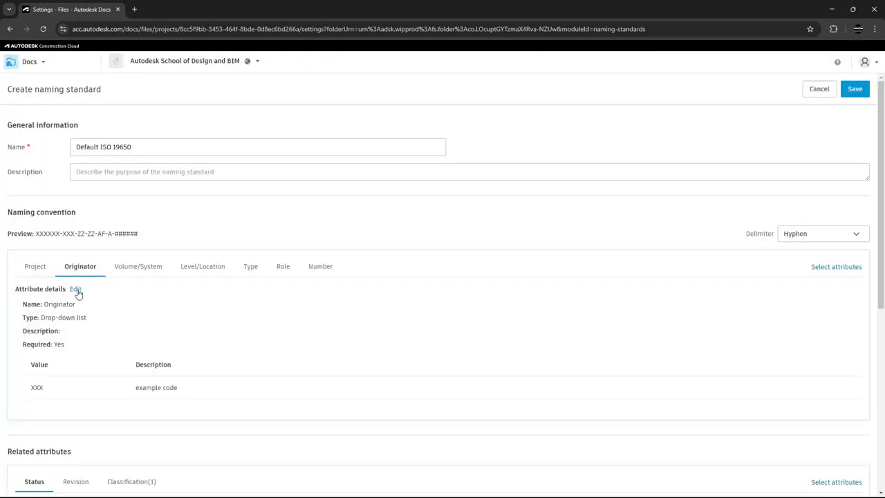
pyautogui.click(76, 289)
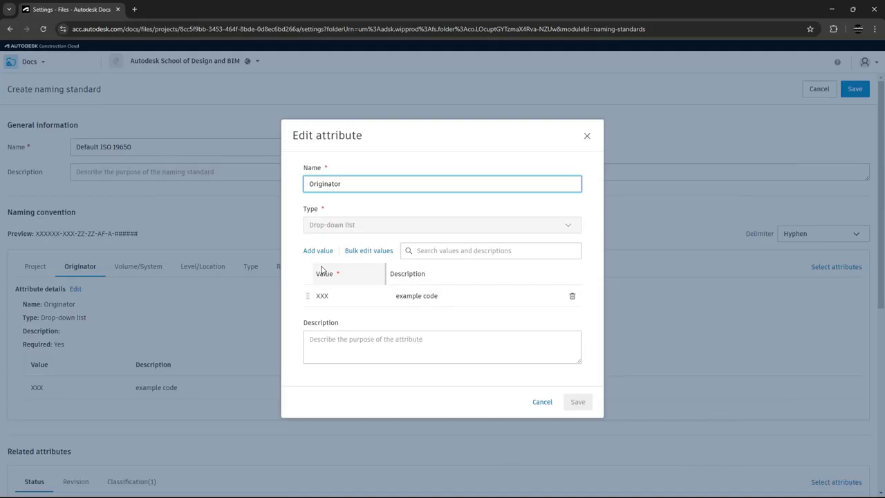
pyautogui.click(325, 252)
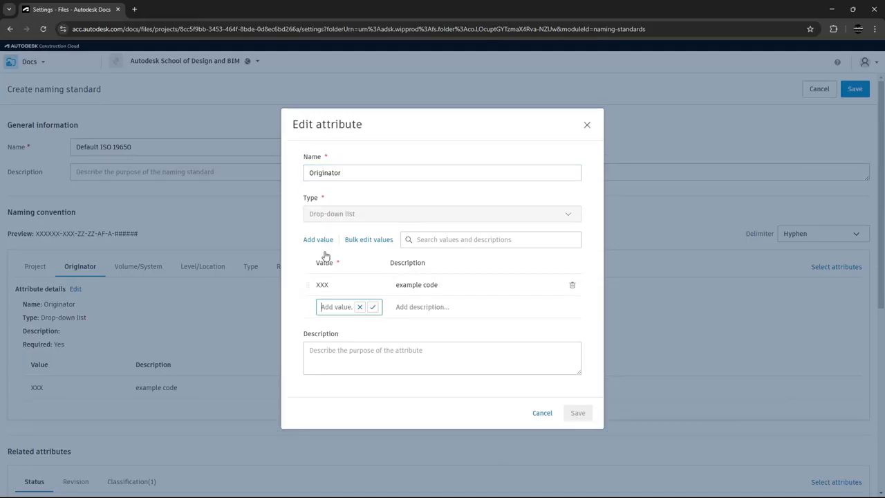
pyautogui.write('CON')
pyautogui.press('Return')
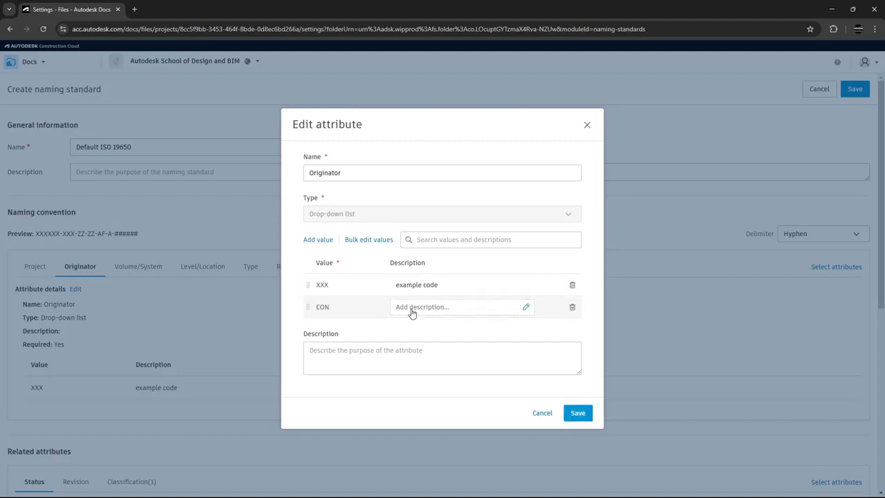
pyautogui.click(413, 312)
pyautogui.write('Contractor')
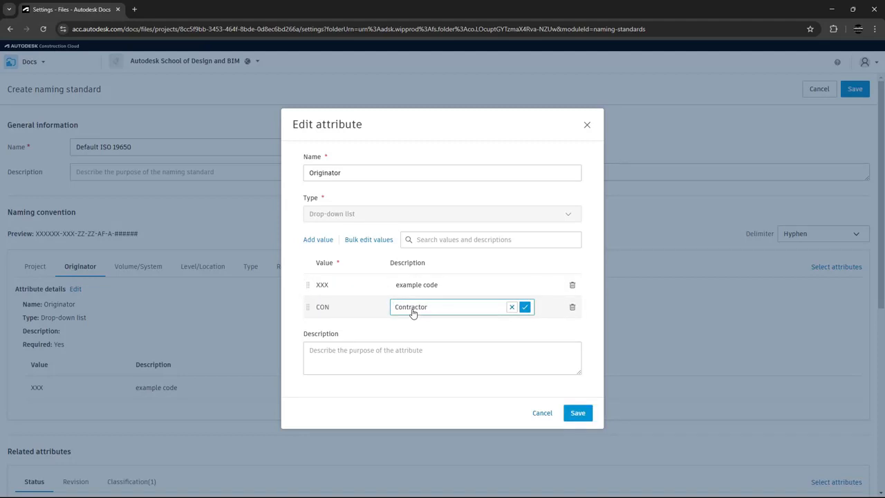
pyautogui.press('Return')
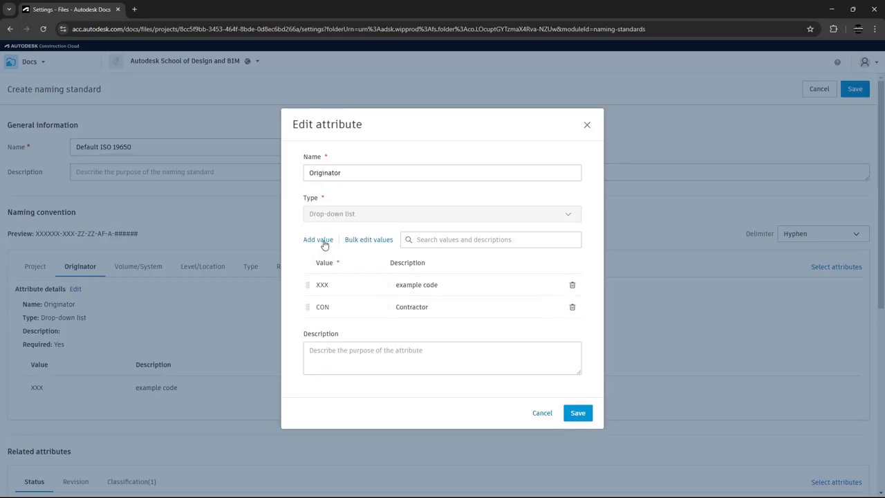
# Add the Originator value ARC with the description "Architectural"
pyautogui.click(324, 242)
pyautogui.write('ARC')
pyautogui.press('Return')
pyautogui.click(413, 320)
pyautogui.write('Archi')
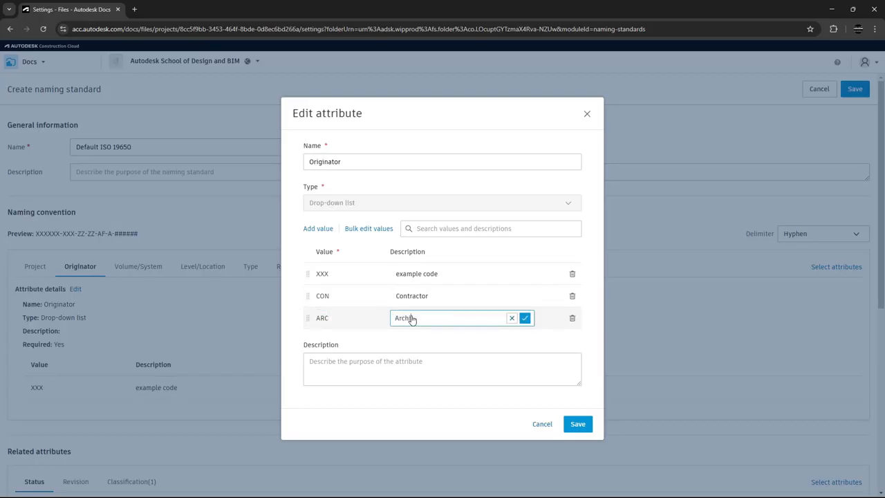
pyautogui.write('tectural')
pyautogui.press('Return')
# Add the Originator value STR with the description "Structural"
pyautogui.click(318, 229)
pyautogui.write('STR')
pyautogui.click(412, 329)
pyautogui.write('Structural')
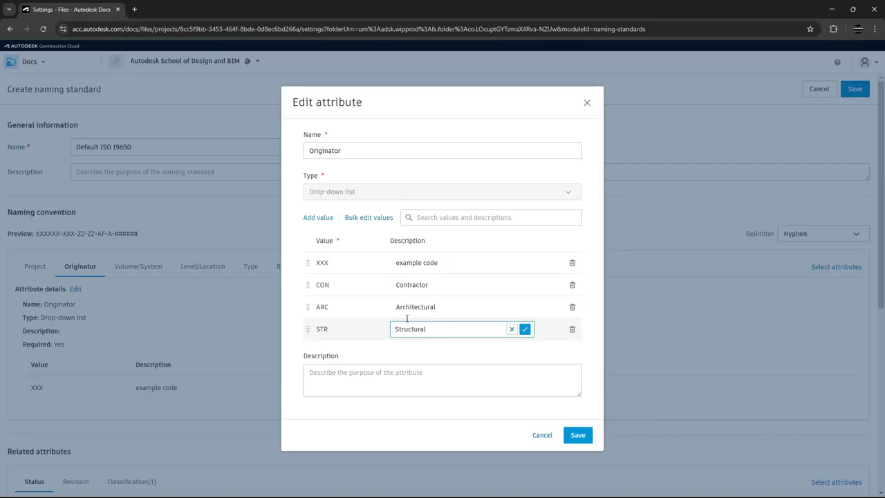
# Add the Originator value MEP with the description "Mechanical electrical plumbing" and save the attribute
pyautogui.click(313, 218)
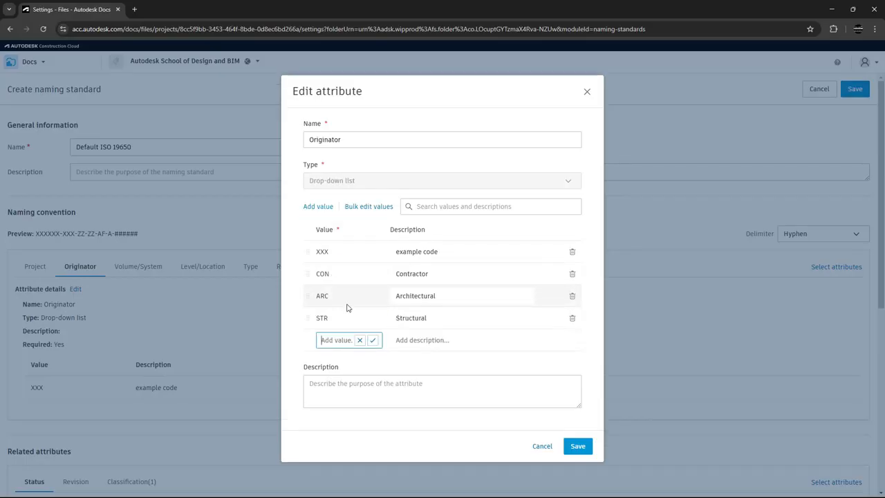
pyautogui.write('MEP')
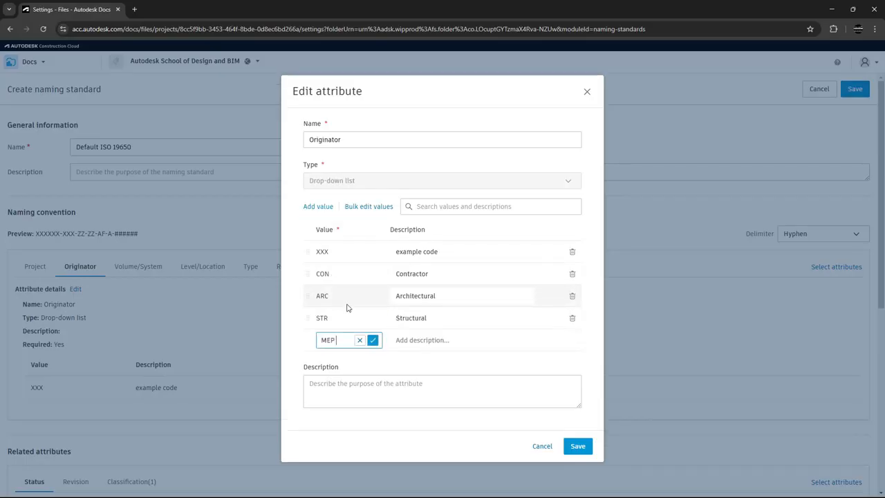
pyautogui.click(439, 342)
pyautogui.write('Mech')
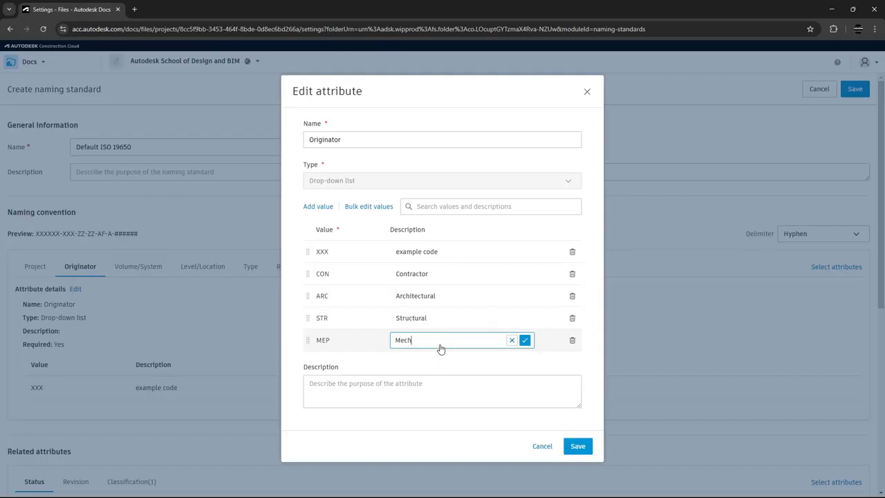
pyautogui.write('anical electrical plumbing')
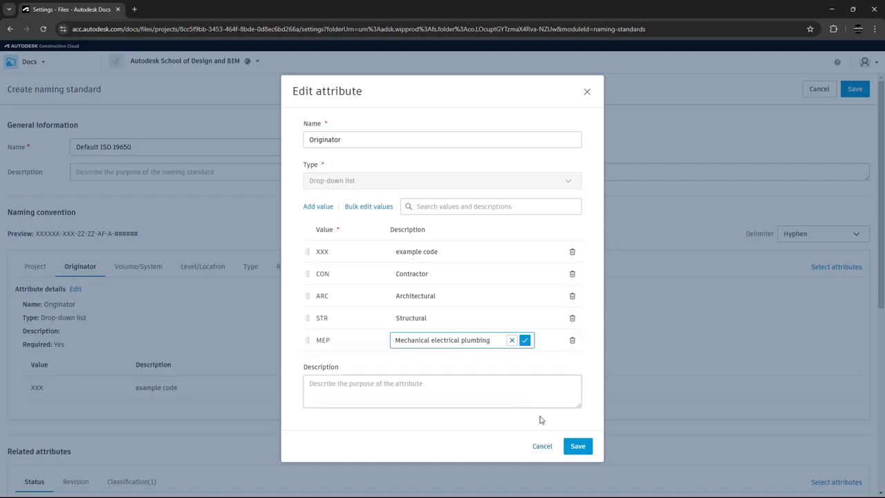
pyautogui.click(575, 444)
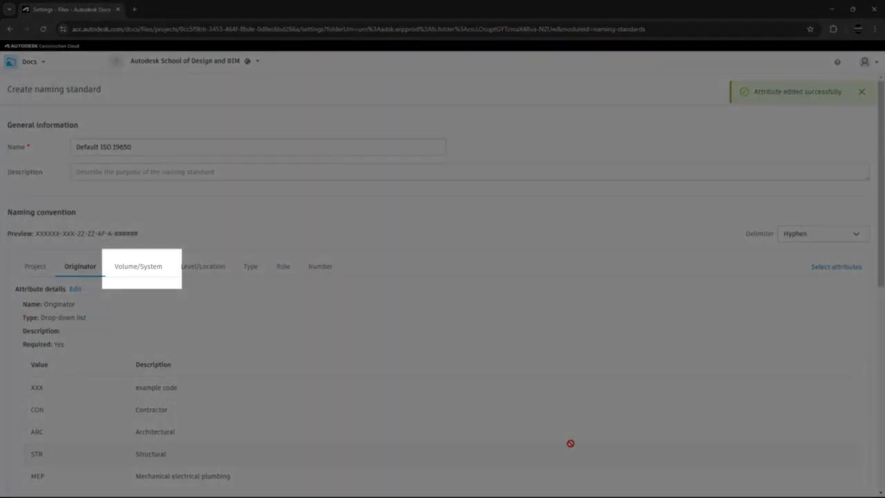
# Rename the Volume/System attribute to "Functional breakdown"
pyautogui.click(148, 269)
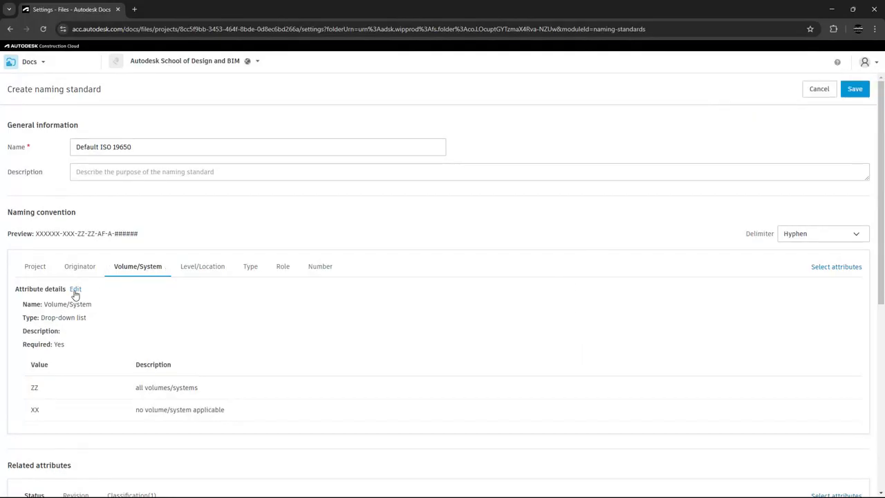
pyautogui.click(75, 290)
pyautogui.moveTo(365, 172); pyautogui.dragTo(298, 177)
pyautogui.write('Function')
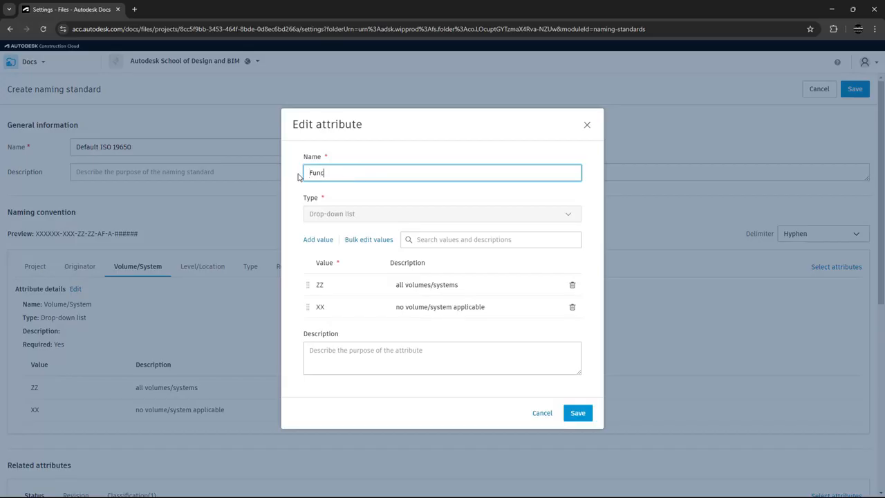
pyautogui.write('al breakdown')
# Add the value 01 with the description "Volume 1" to the Functional breakdown attribute
pyautogui.click(320, 241)
pyautogui.write('01')
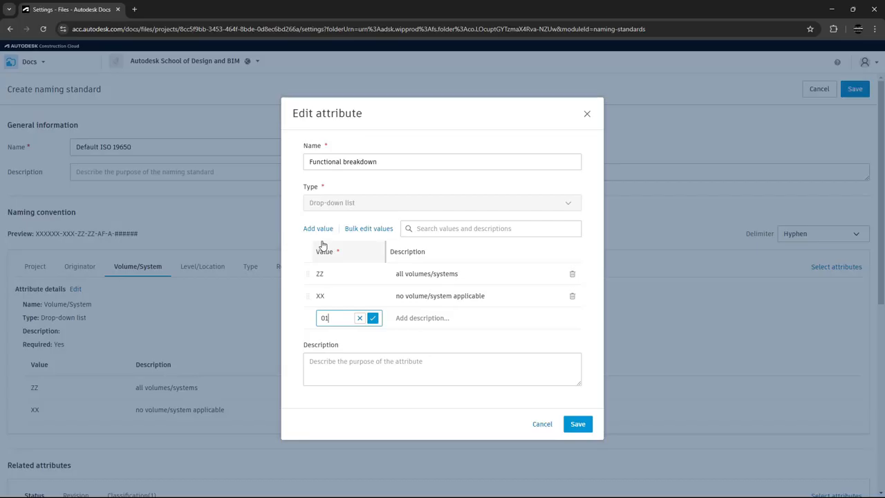
pyautogui.click(409, 318)
pyautogui.write('Vo')
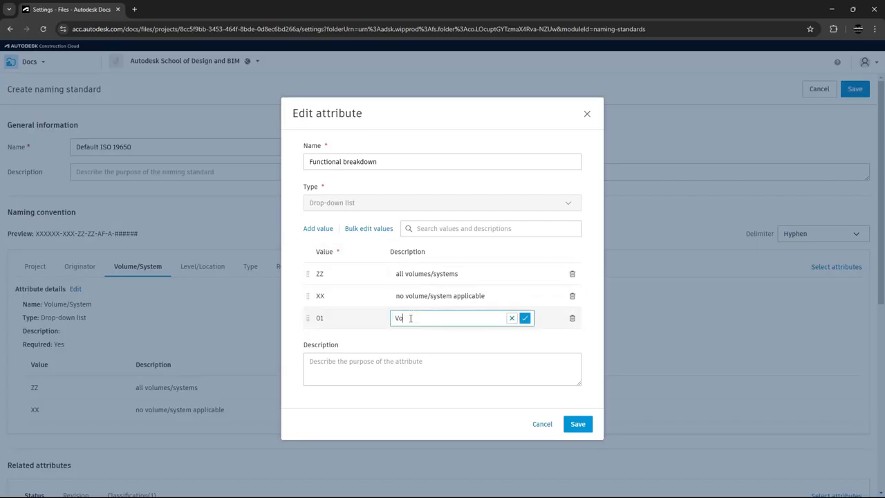
pyautogui.write('lumen 1')
pyautogui.press('Return')
# Add the value 02 with the description "Volume 2" to the Functional breakdown attribute and save it
pyautogui.write('02')
pyautogui.click(412, 330)
pyautogui.write('Volume 2')
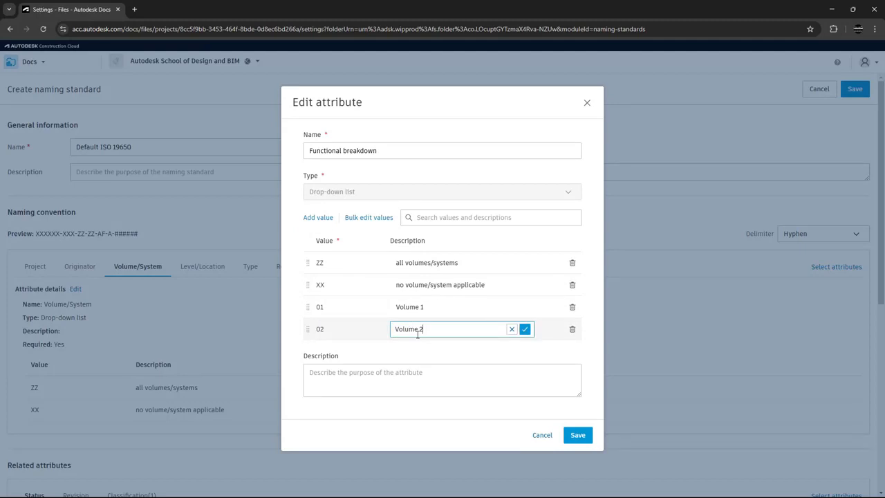
pyautogui.click(577, 435)
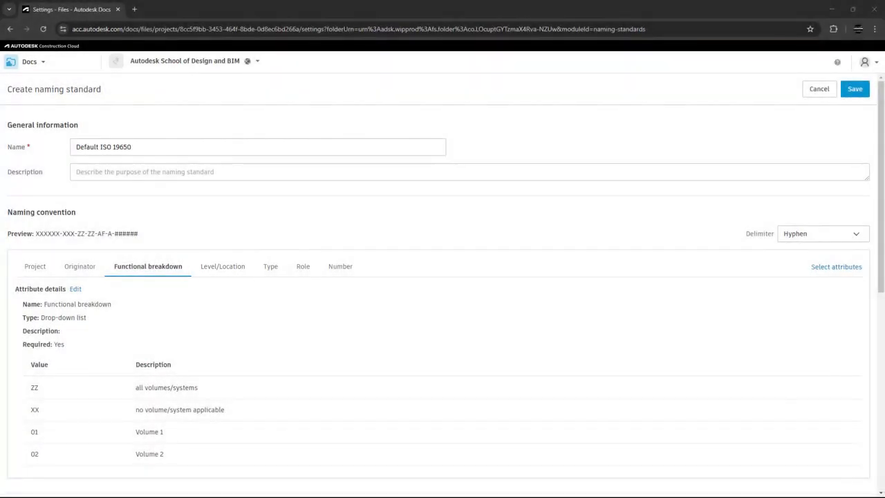
# Rename the Level/Location attribute to "Spatial breakdown"
pyautogui.click(210, 270)
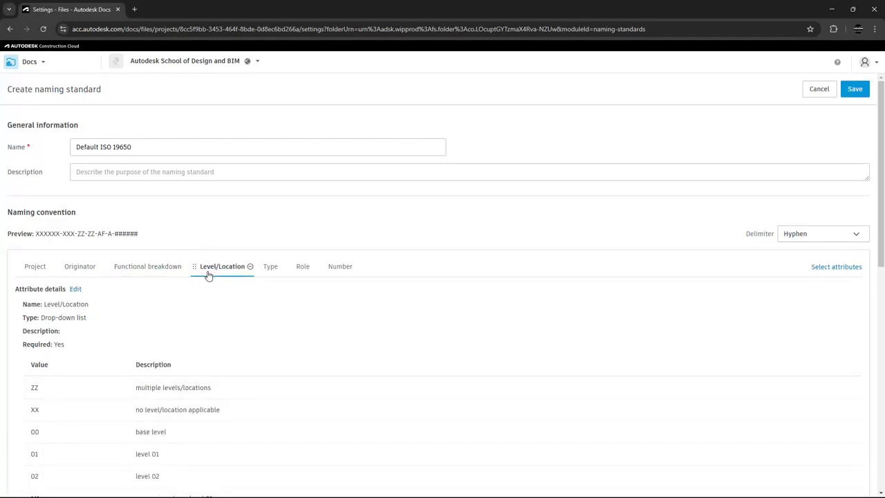
pyautogui.click(74, 289)
pyautogui.hotkey('ctrl', 'a')
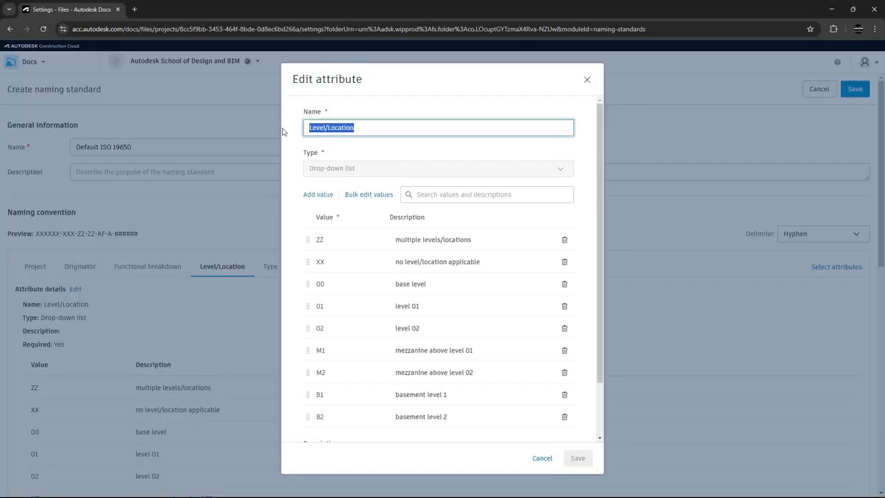
pyautogui.write('Spatial ')
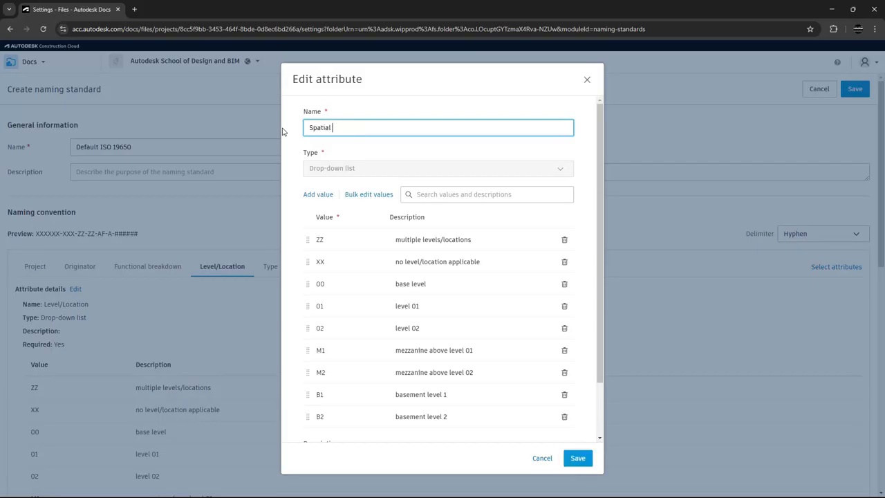
pyautogui.write('breakdown')
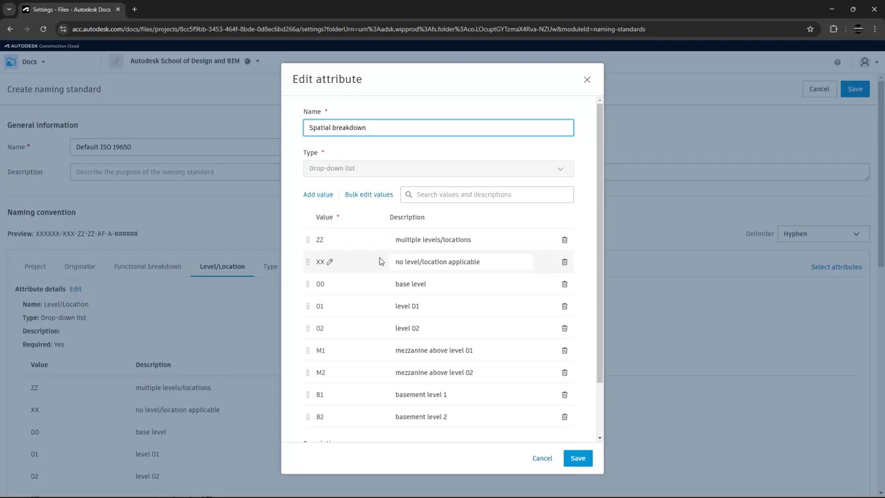
# Add the value F1 with the description "Foundation" to the Spatial breakdown attribute
pyautogui.scroll(-2, 379, 261)
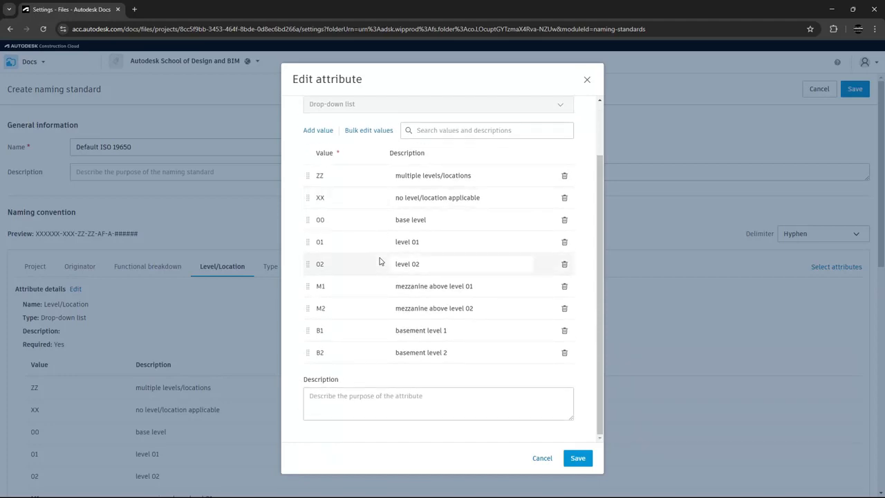
pyautogui.scroll(1, 381, 259)
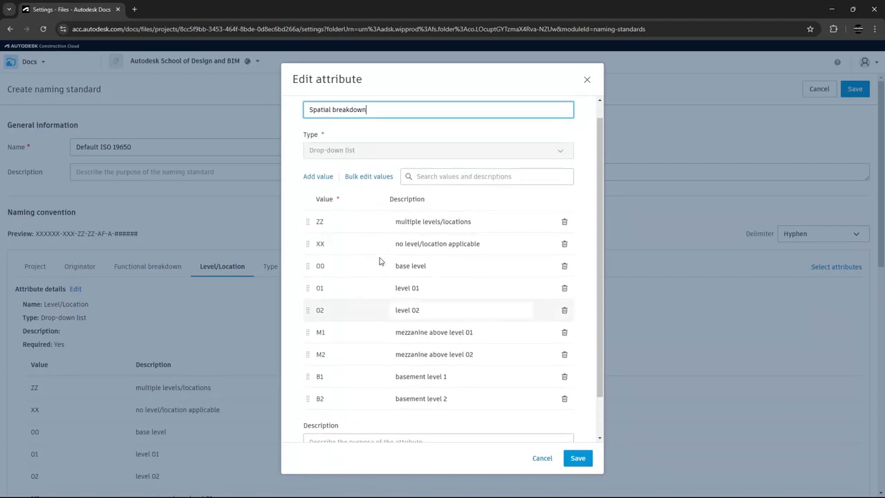
pyautogui.click(320, 177)
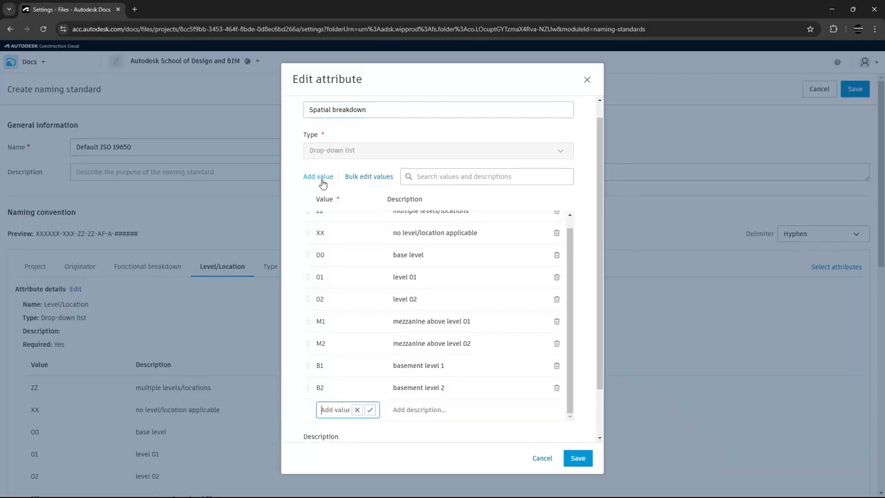
pyautogui.write('F1')
pyautogui.click(406, 412)
pyautogui.write('Foundation')
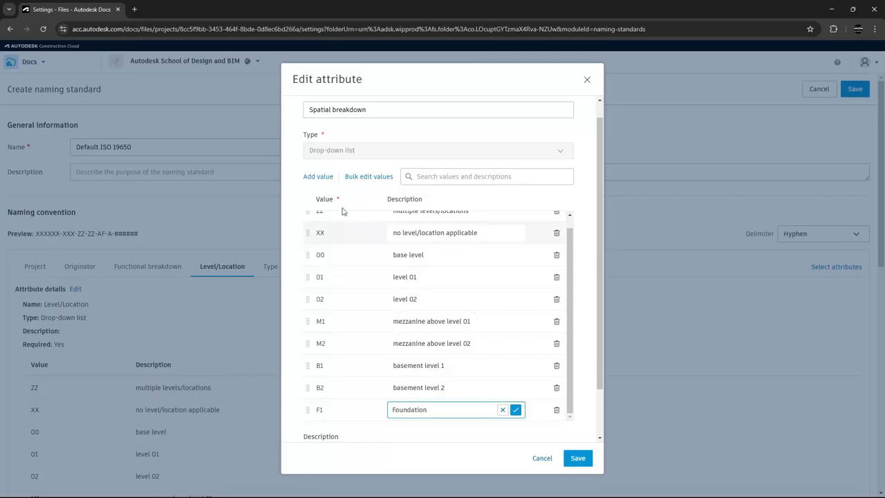
# Add the value R1 with the description "Roof level" to the Spatial breakdown attribute and save it
pyautogui.click(326, 178)
pyautogui.write('R1')
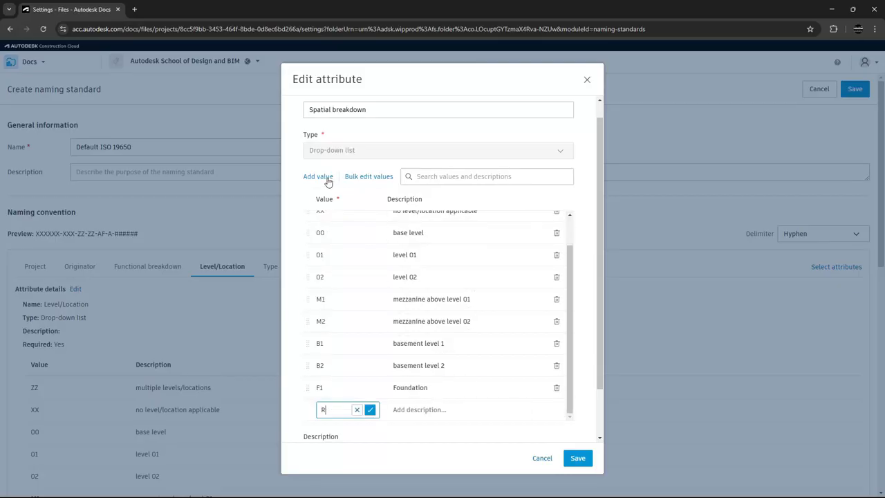
pyautogui.click(408, 409)
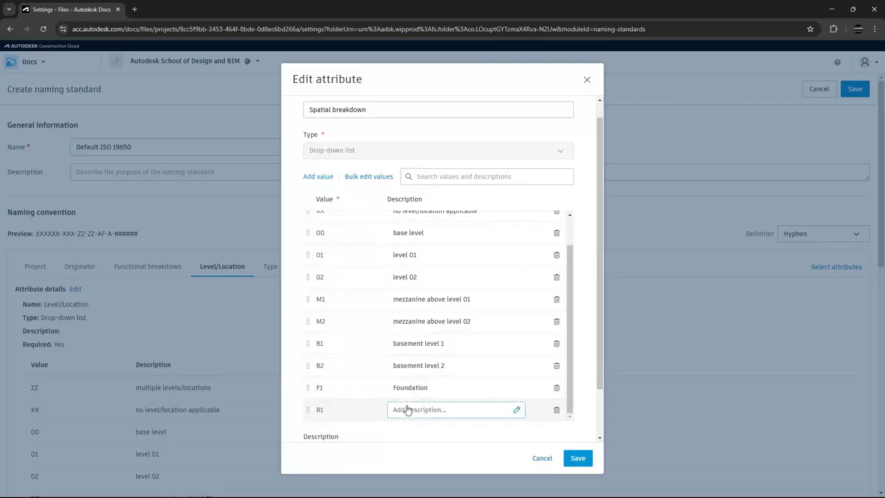
pyautogui.write('Roof level')
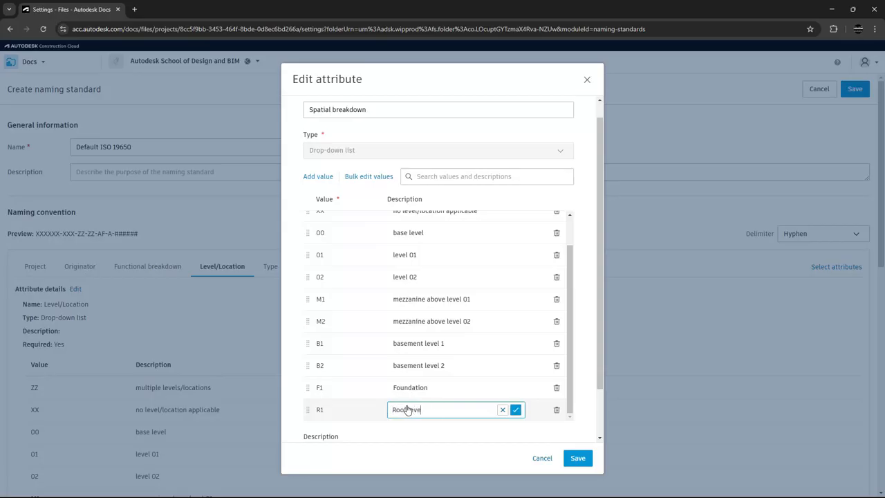
pyautogui.click(577, 460)
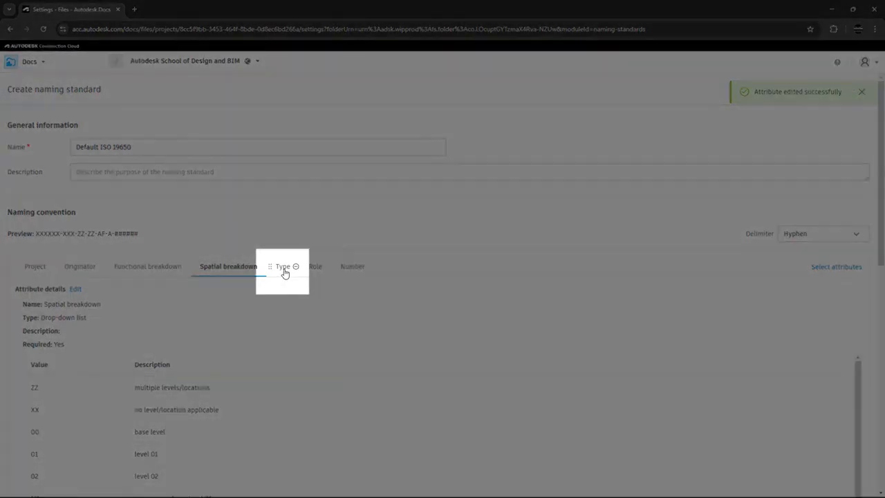
# Rename the Type attribute to "Form"
pyautogui.click(284, 271)
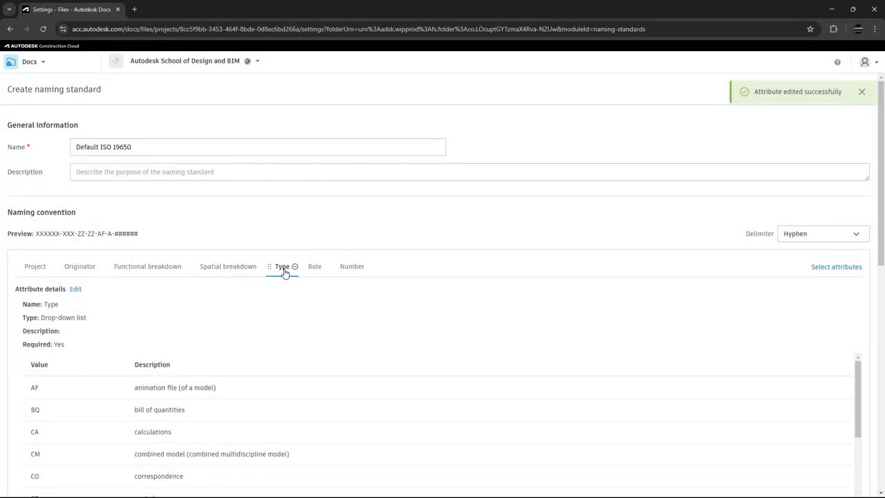
pyautogui.click(74, 290)
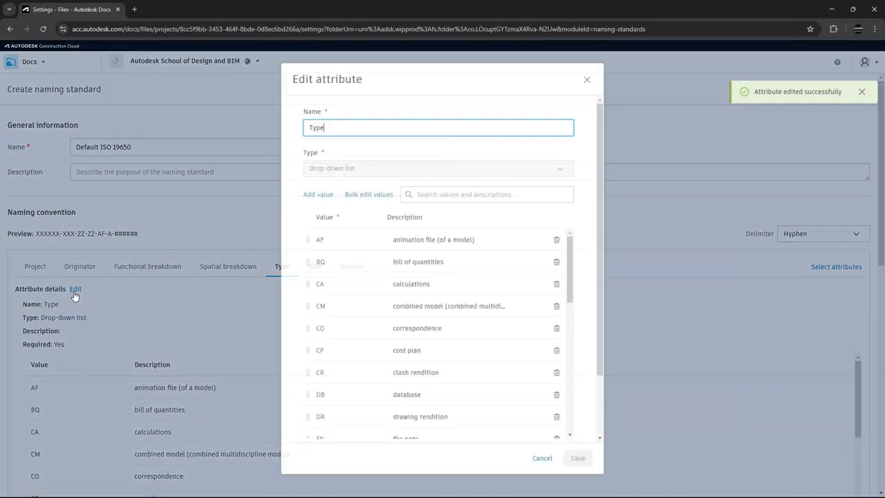
pyautogui.moveTo(332, 128); pyautogui.dragTo(301, 128)
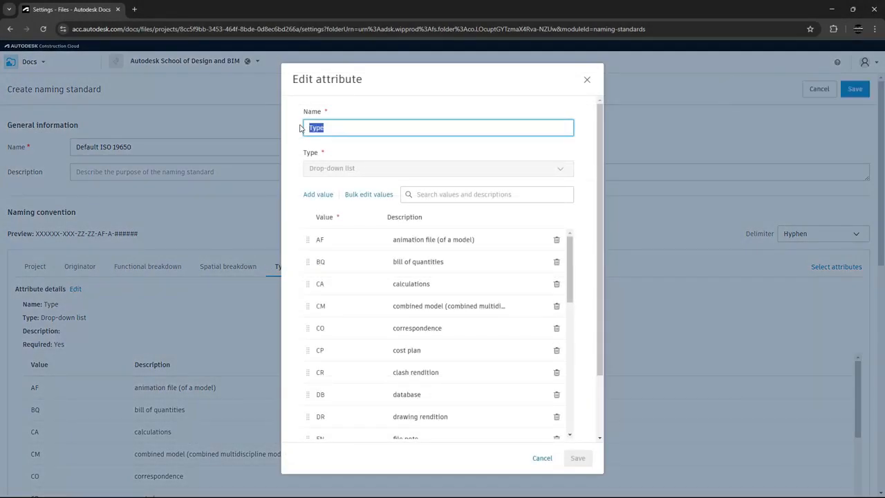
pyautogui.write('Form')
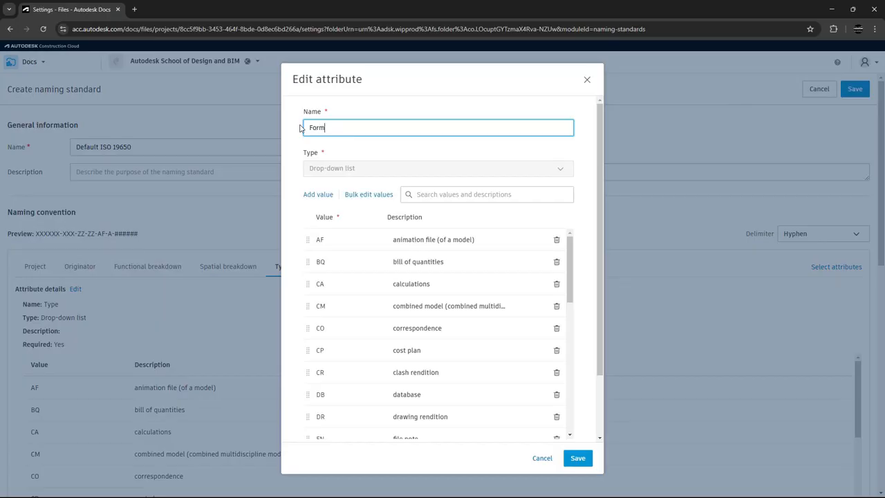
# Shorten the description of the Form attribute's DR value to "drawing"
pyautogui.scroll(-1, 393, 291)
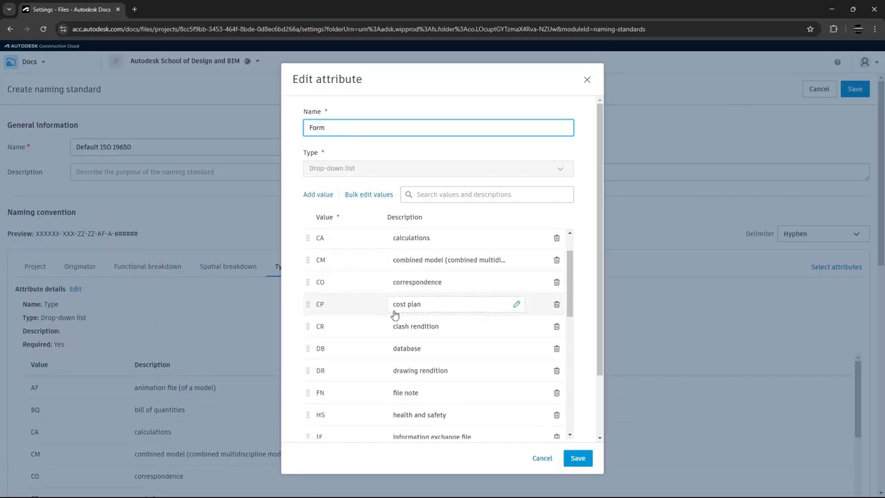
pyautogui.scroll(-1, 395, 314)
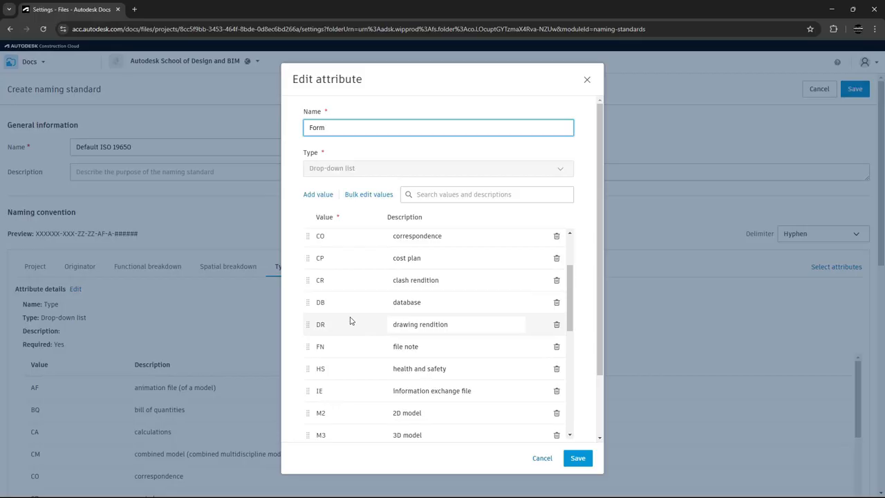
pyautogui.scroll(-2, 350, 320)
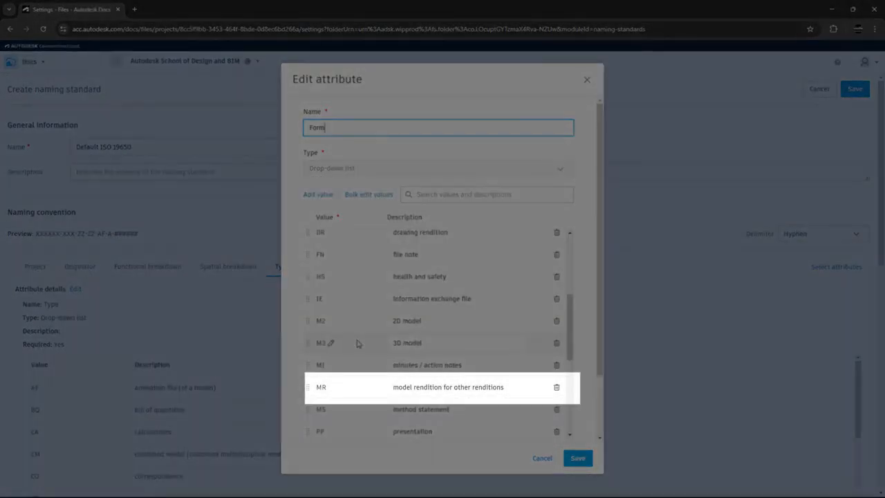
pyautogui.scroll(1, 358, 344)
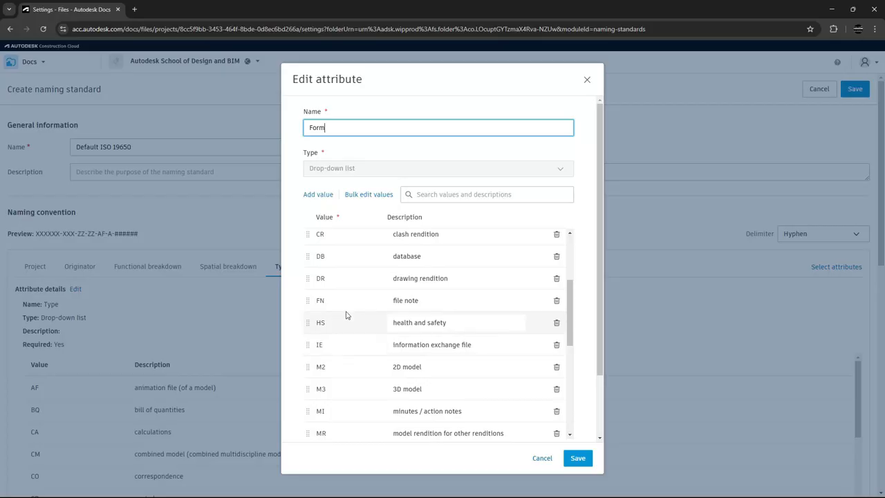
pyautogui.click(328, 278)
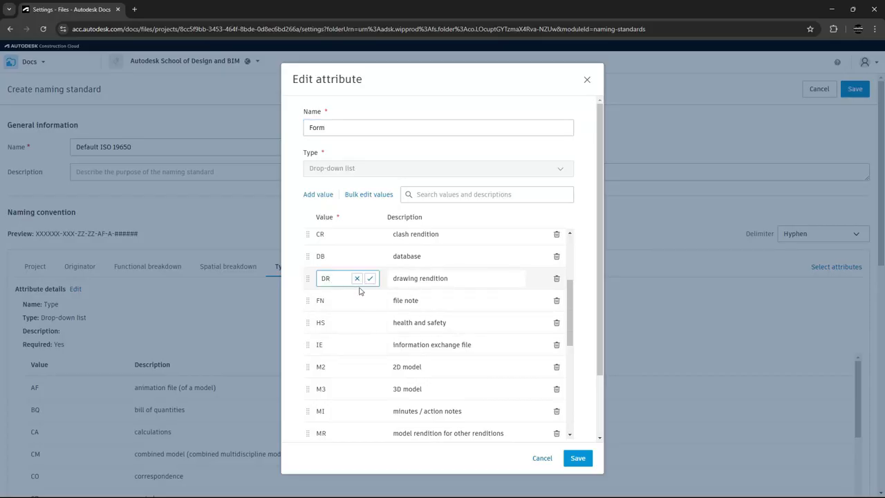
pyautogui.click(515, 279)
pyautogui.doubleClick(435, 278)
pyautogui.press('BackSpace')
# Change the drawing value's code from DR to DG and save the Form attribute
pyautogui.click(330, 278)
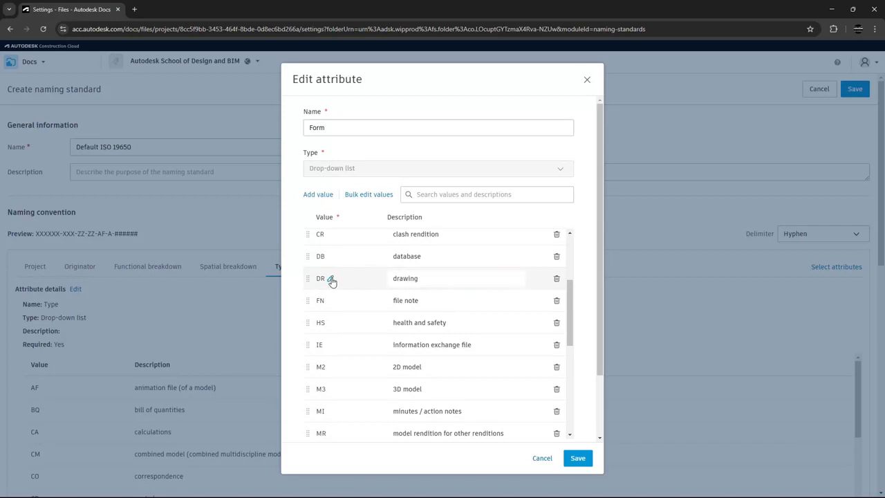
pyautogui.press('BackSpace')
pyautogui.write('G')
pyautogui.click(577, 459)
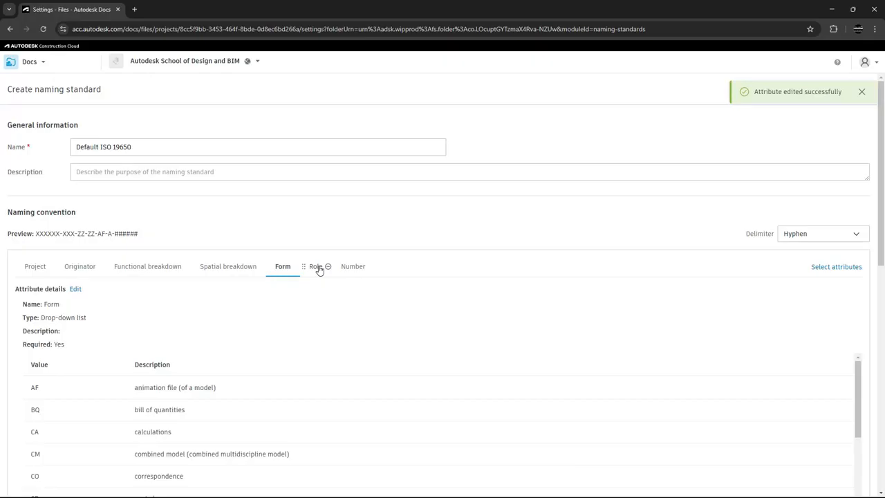
# Rename the Role attribute to "Discipline" and save it
pyautogui.click(317, 267)
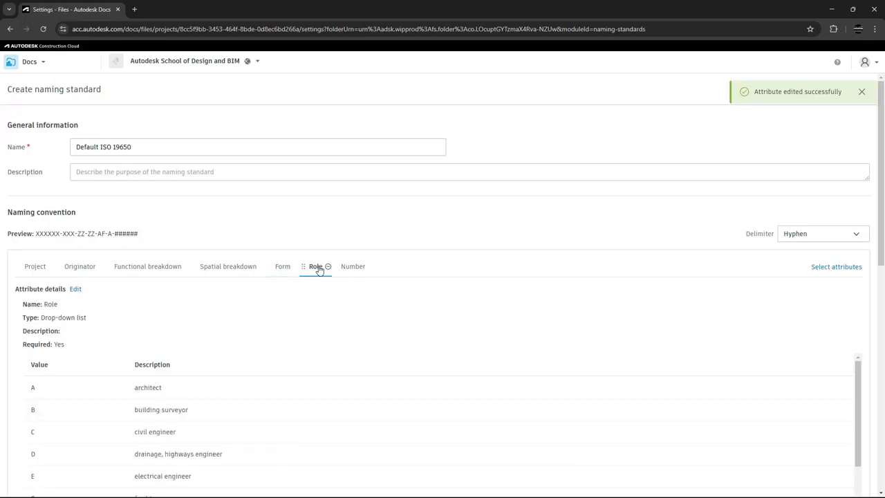
pyautogui.click(76, 290)
pyautogui.moveTo(330, 127); pyautogui.dragTo(307, 127)
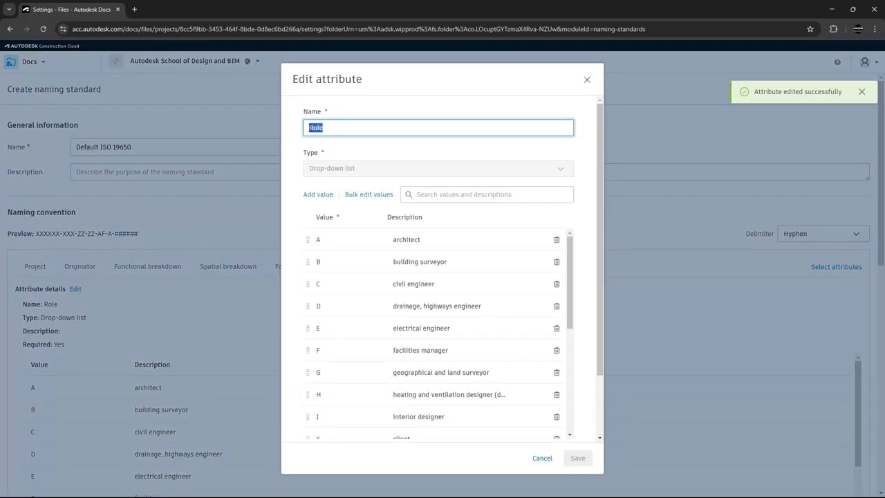
pyautogui.write('Discipline')
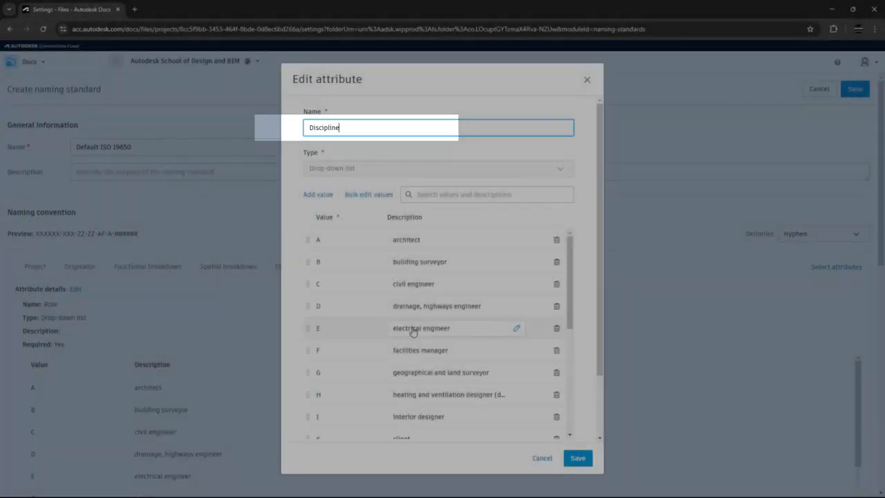
pyautogui.scroll(-4, 413, 331)
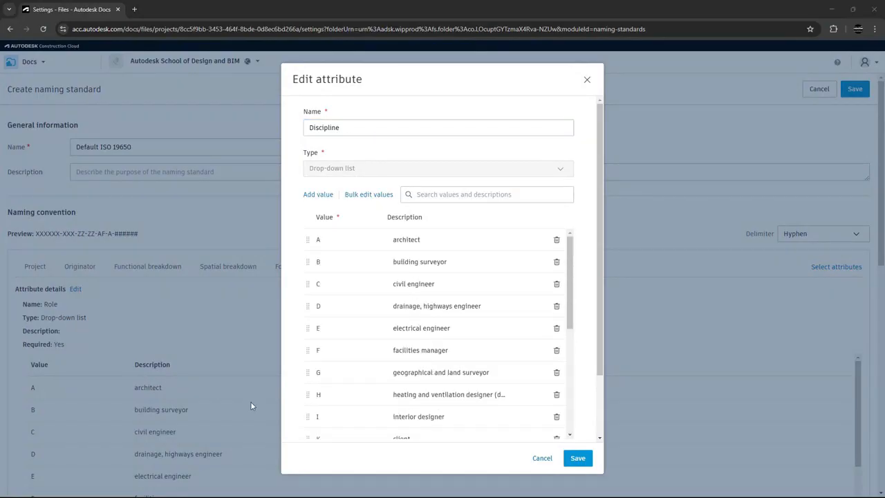
pyautogui.click(580, 459)
# Review the Number attribute's character length and character type settings, and close them without saving
pyautogui.click(370, 269)
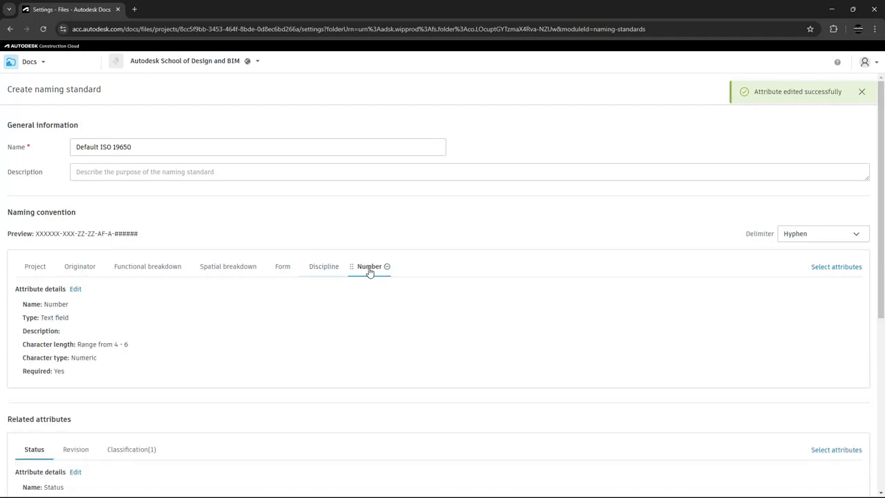
pyautogui.click(76, 290)
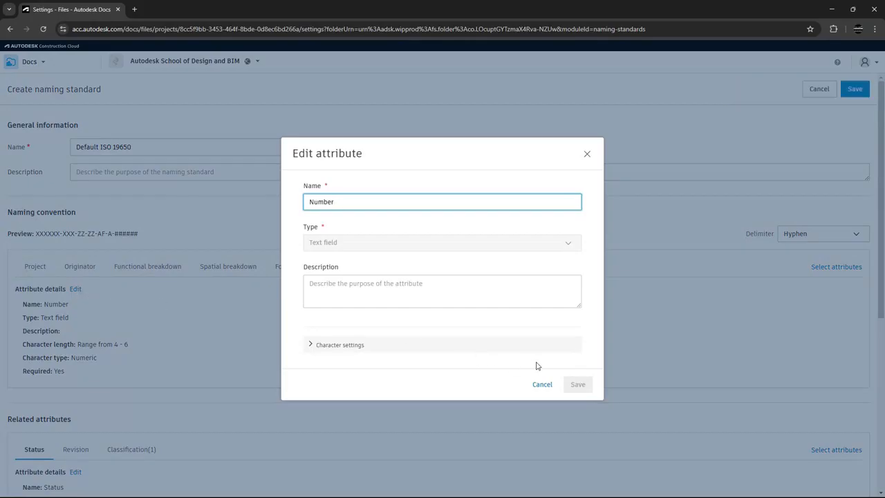
pyautogui.click(310, 344)
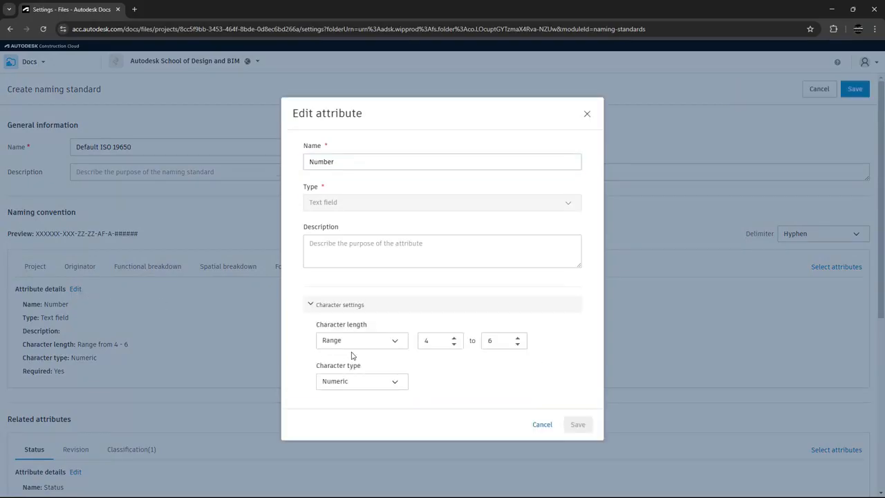
pyautogui.click(546, 423)
# Review the related attributes of the naming standard, including the Classification(1) attribute's details
pyautogui.scroll(-4, 498, 415)
pyautogui.scroll(-5, 495, 413)
pyautogui.scroll(-2, 494, 413)
pyautogui.scroll(10, 495, 412)
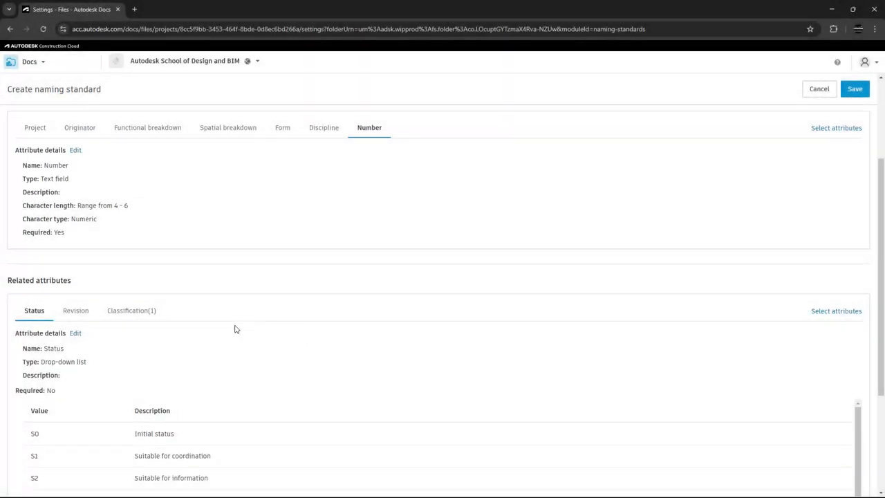
pyautogui.scroll(-2, 180, 263)
pyautogui.click(132, 173)
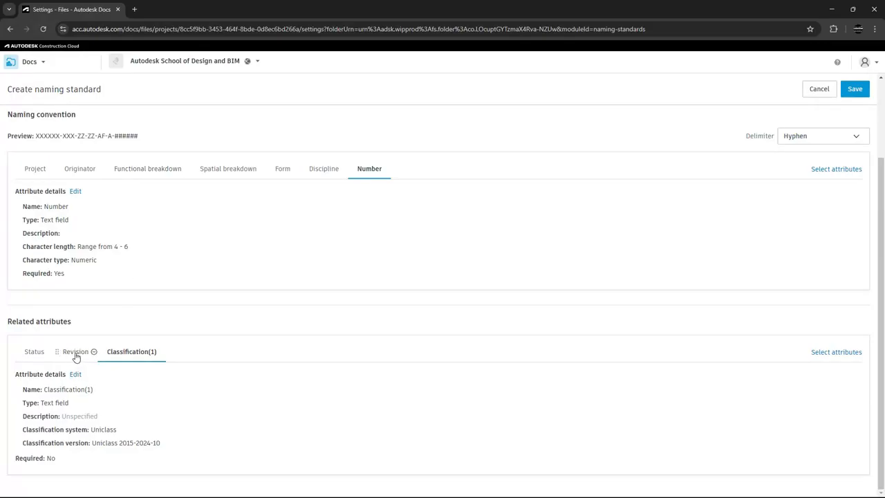
# Replace the description of the Status attribute's S0 value and save the attribute
pyautogui.click(36, 354)
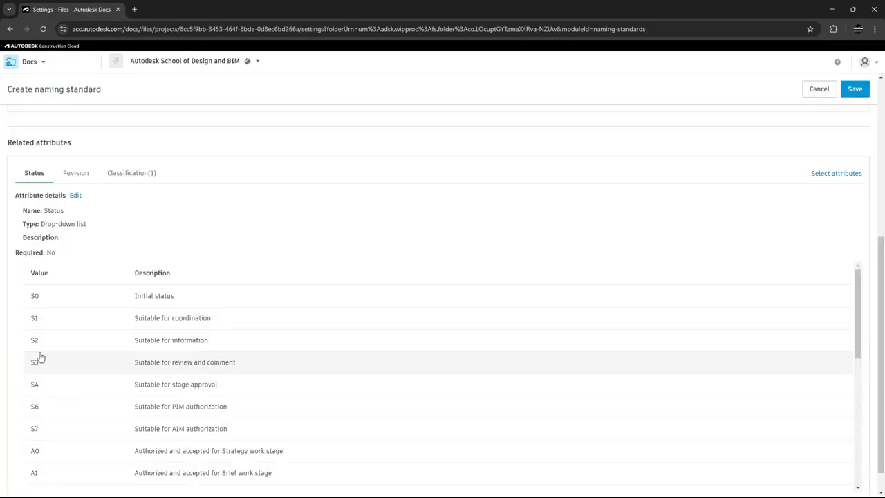
pyautogui.click(75, 196)
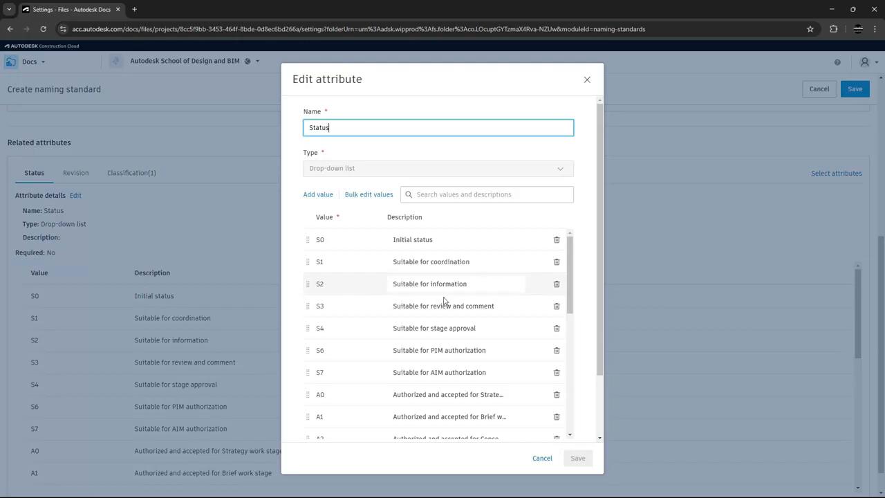
pyautogui.click(438, 239)
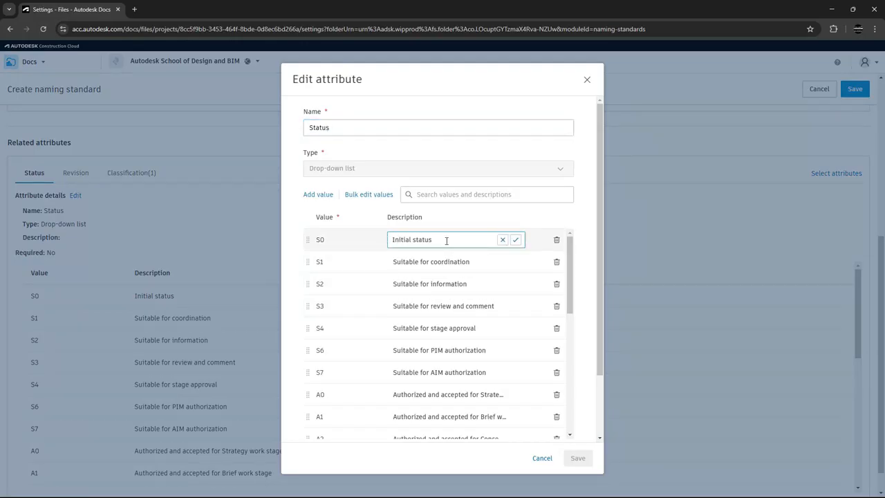
pyautogui.moveTo(446, 241); pyautogui.dragTo(377, 244)
pyautogui.write('W')
pyautogui.click(516, 240)
pyautogui.click(577, 457)
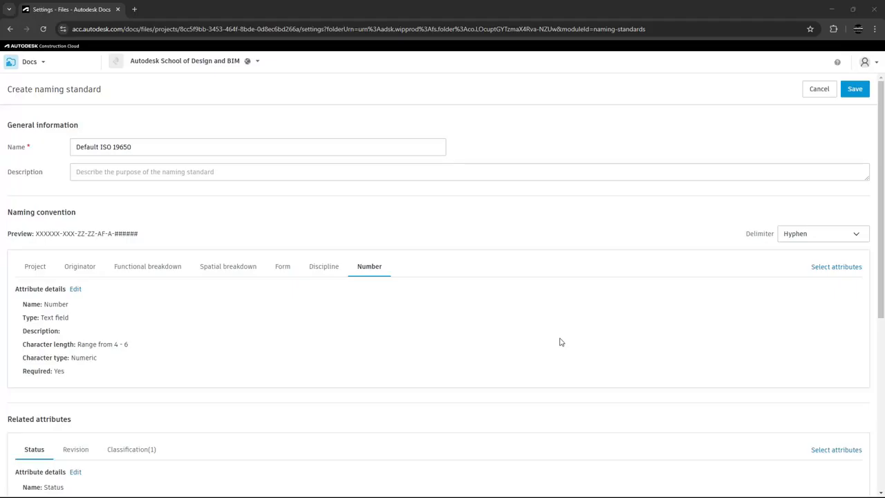
# Save the naming standard and apply it to the Lead Appointed Party and Contractor Company folders
pyautogui.click(856, 92)
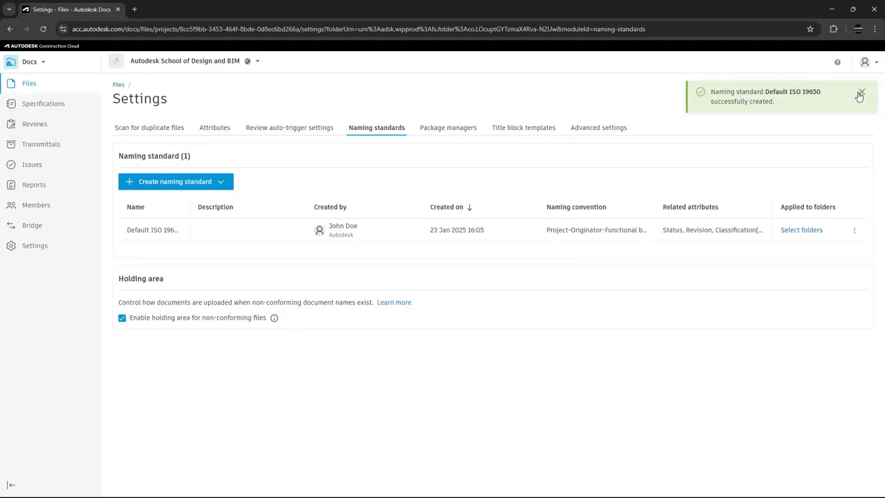
pyautogui.click(861, 94)
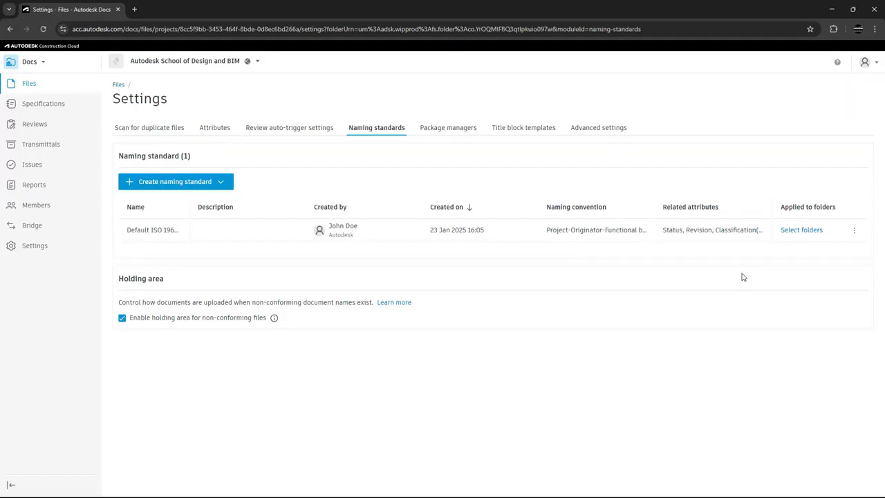
pyautogui.click(800, 232)
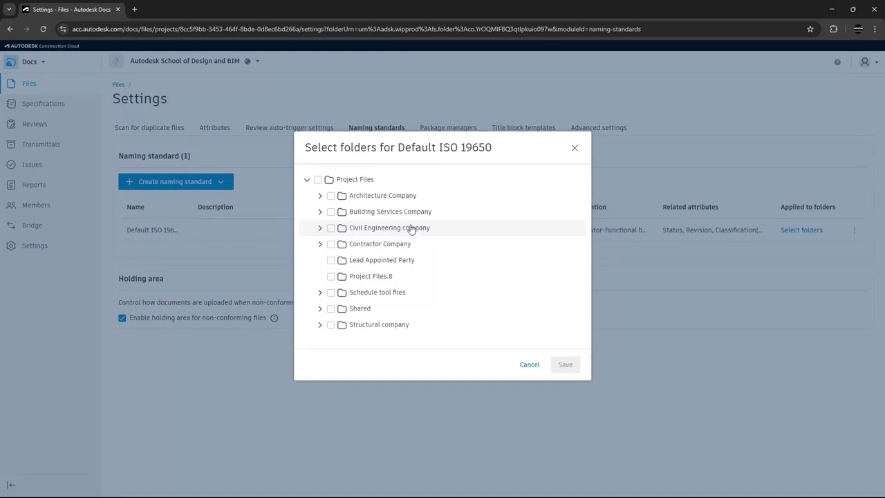
pyautogui.click(331, 260)
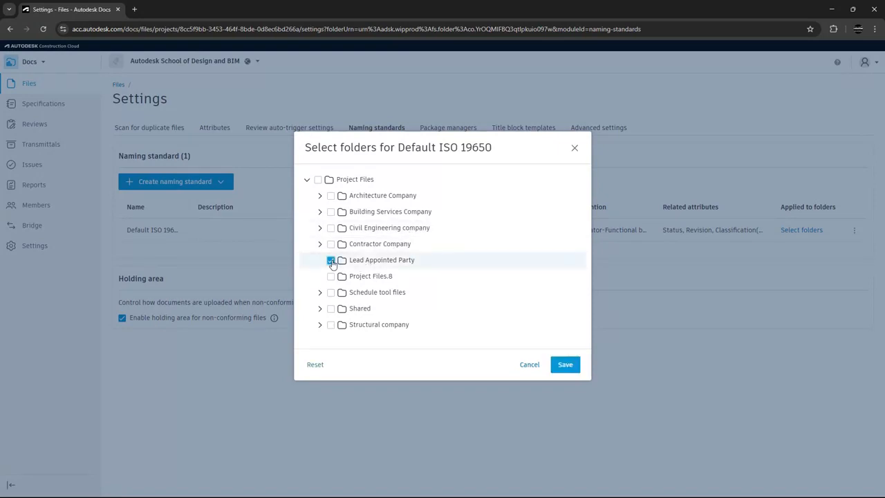
pyautogui.click(320, 244)
pyautogui.click(331, 245)
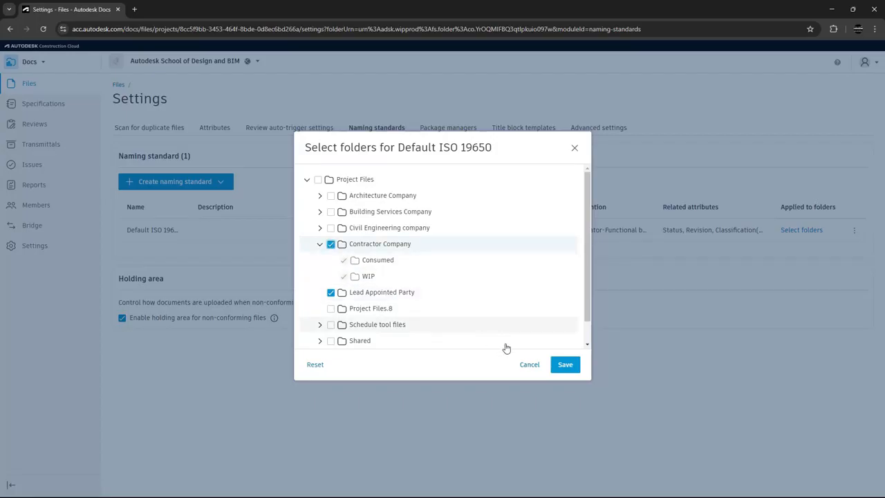
pyautogui.click(563, 366)
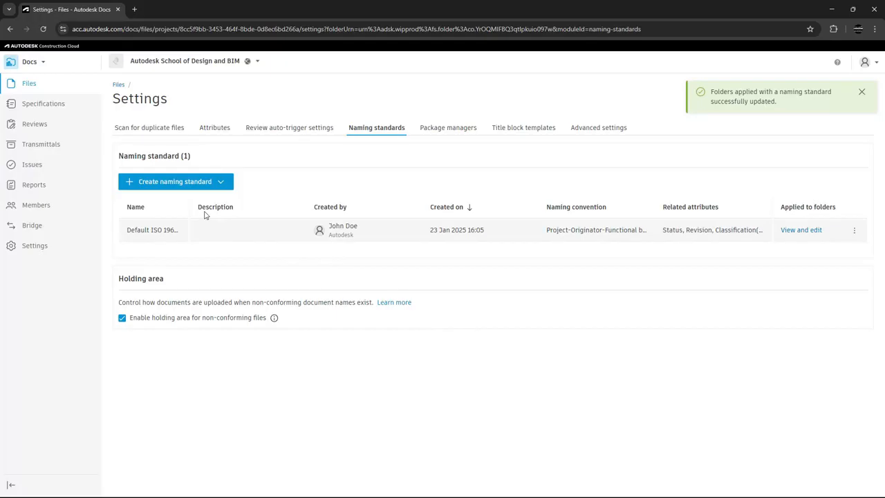
# Return to the project's files and expand the Contractor Company folder to check the naming standard markers on its subfolders
pyautogui.click(31, 87)
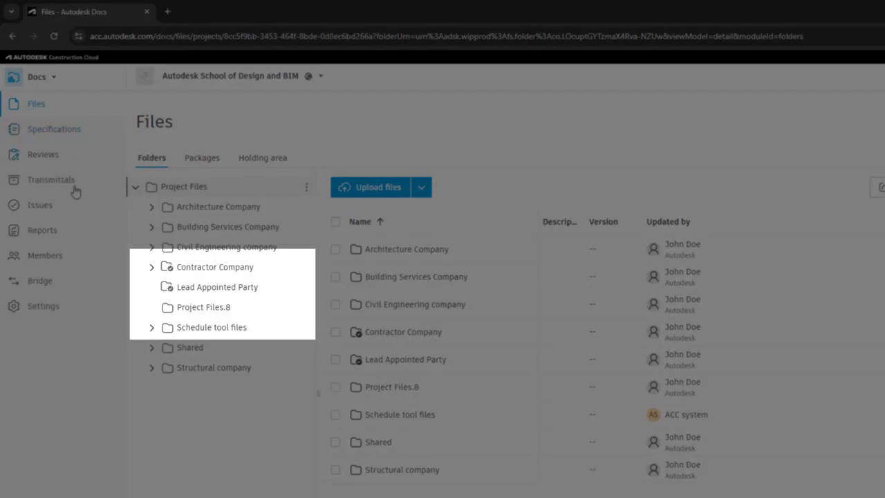
pyautogui.click(152, 270)
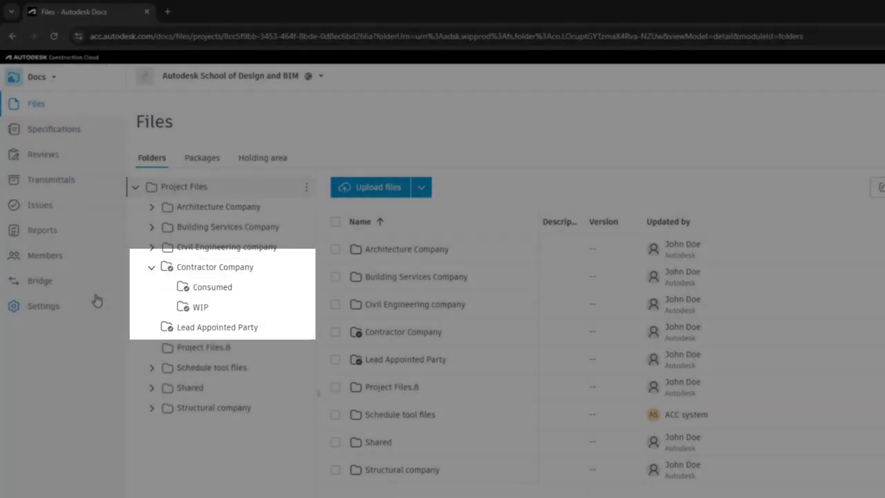